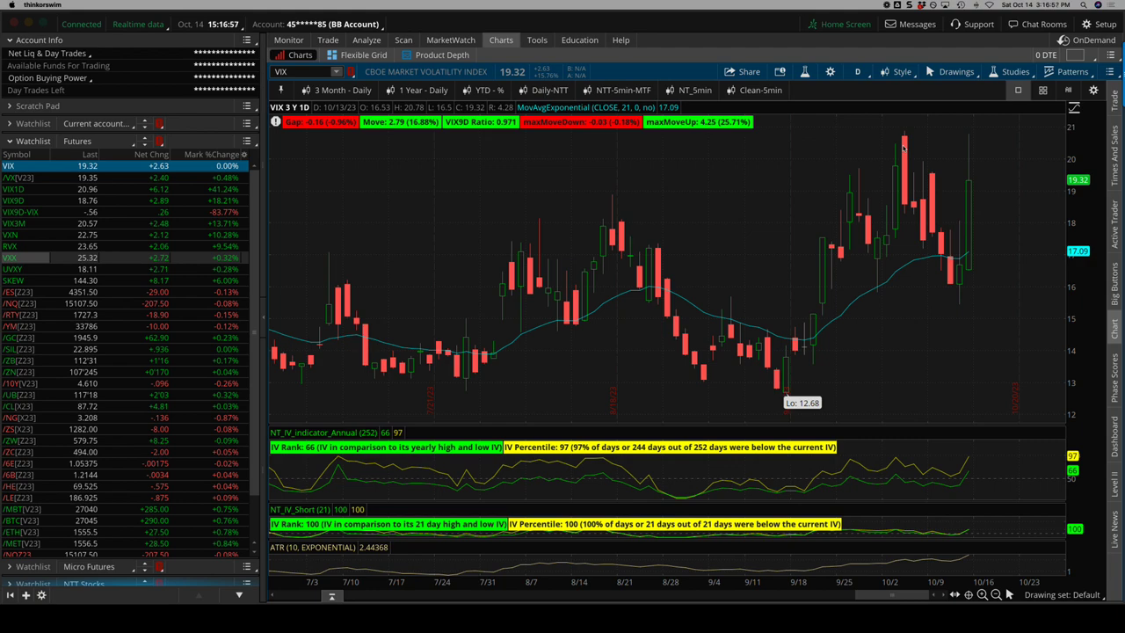
- Examine the VIX daily chart, and bring up the E-mini S&P 500 futures (/ES) chart from the Futures watchlist
scroll(903, 147, "up", 5)
scroll(887, 154, "down", 6)
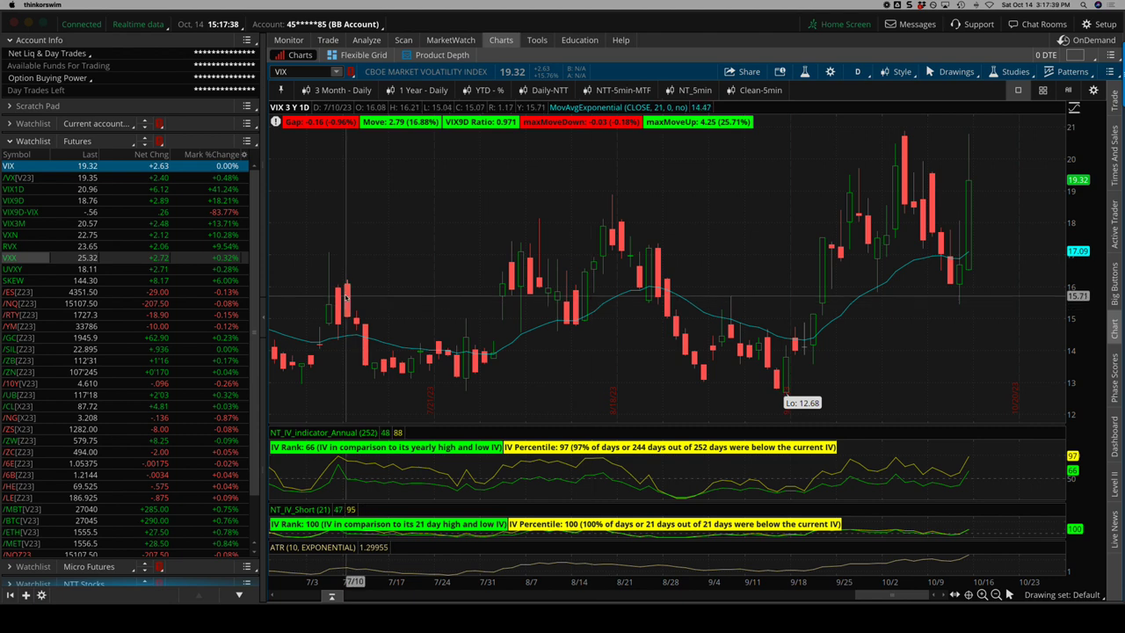
left_click(182, 293)
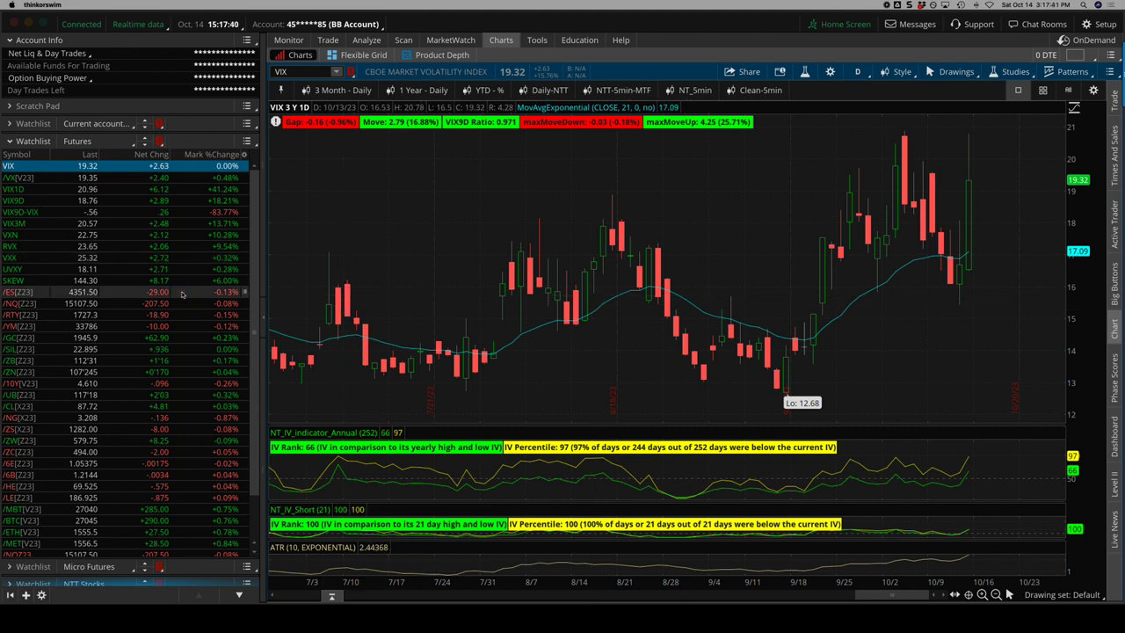
left_click(167, 294)
left_click(166, 293)
left_click(76, 292)
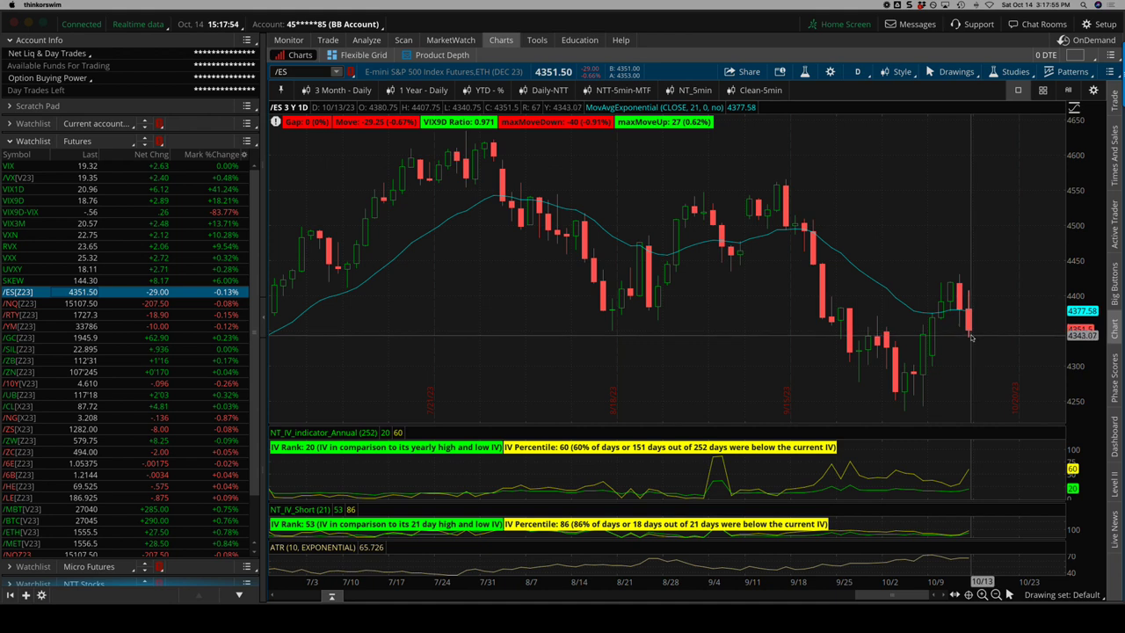
- Review the daily charts of VIX and the /NQ, /RTY and /YM index futures in the Futures watchlist
left_click(224, 166)
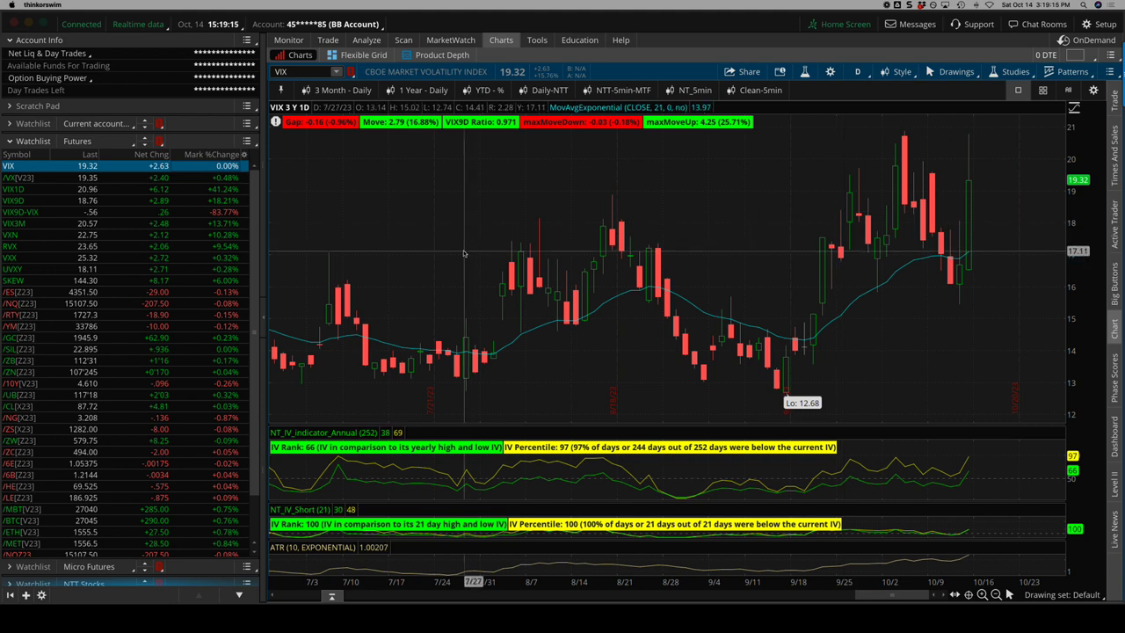
left_click(161, 305)
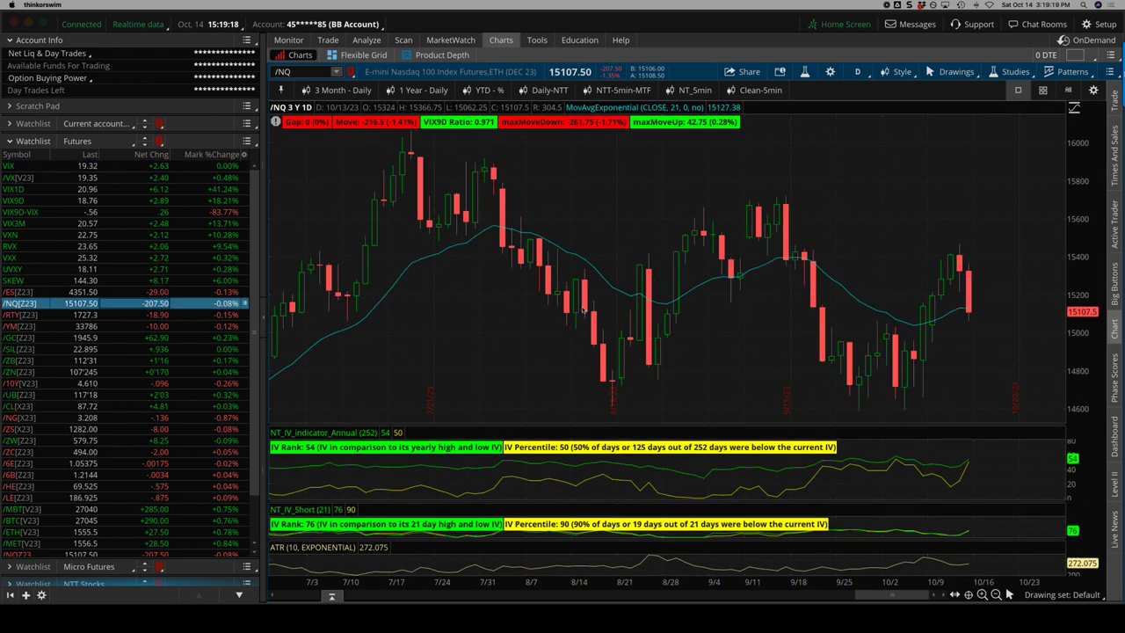
left_click(184, 318)
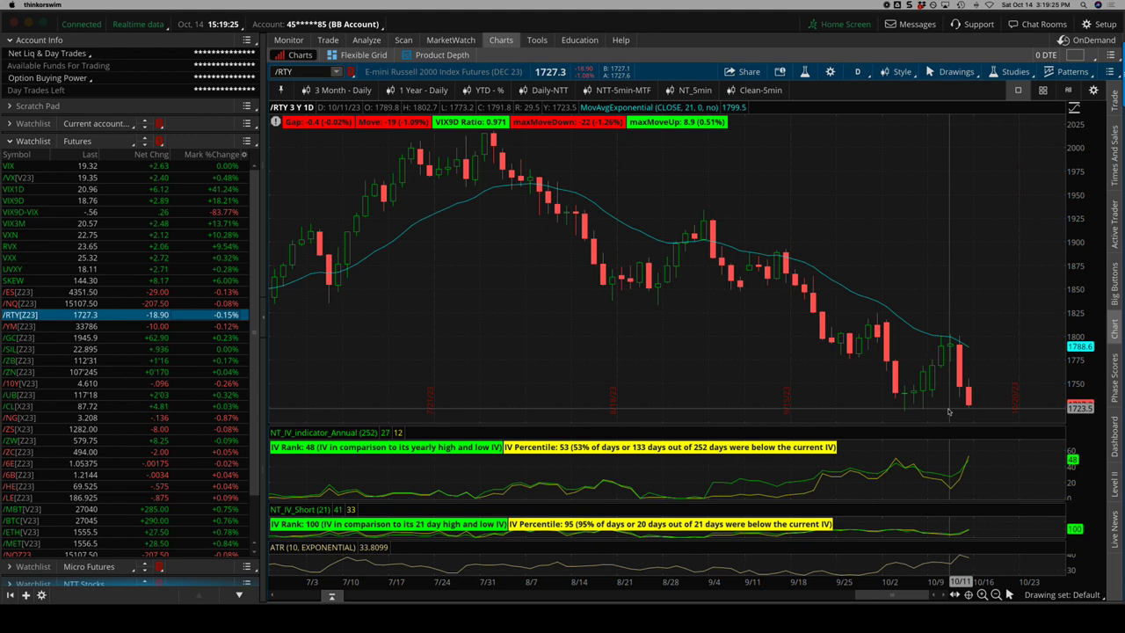
left_click(201, 326)
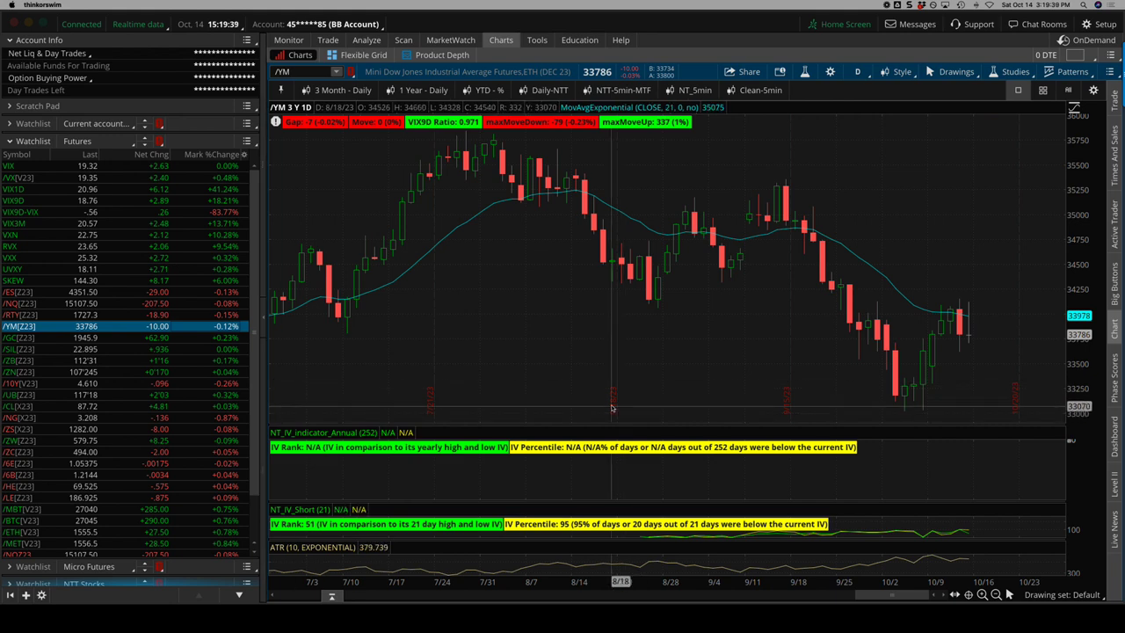
- Review the daily charts of the /GC, /SIL, /ZN, /10Y and /CL futures
left_click(221, 338)
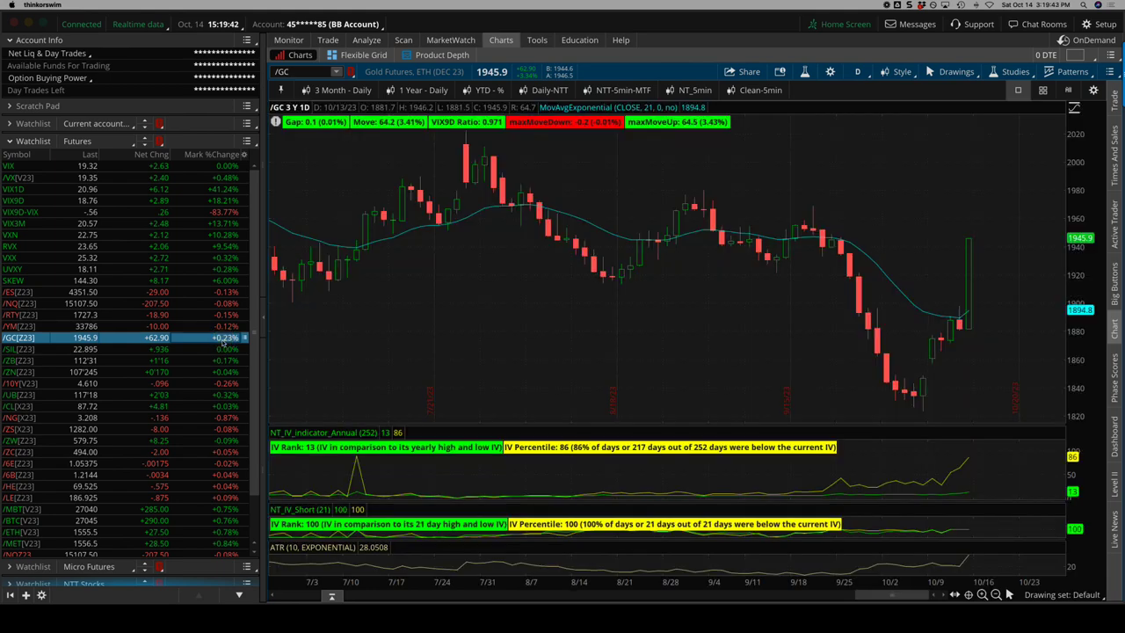
left_click(221, 351)
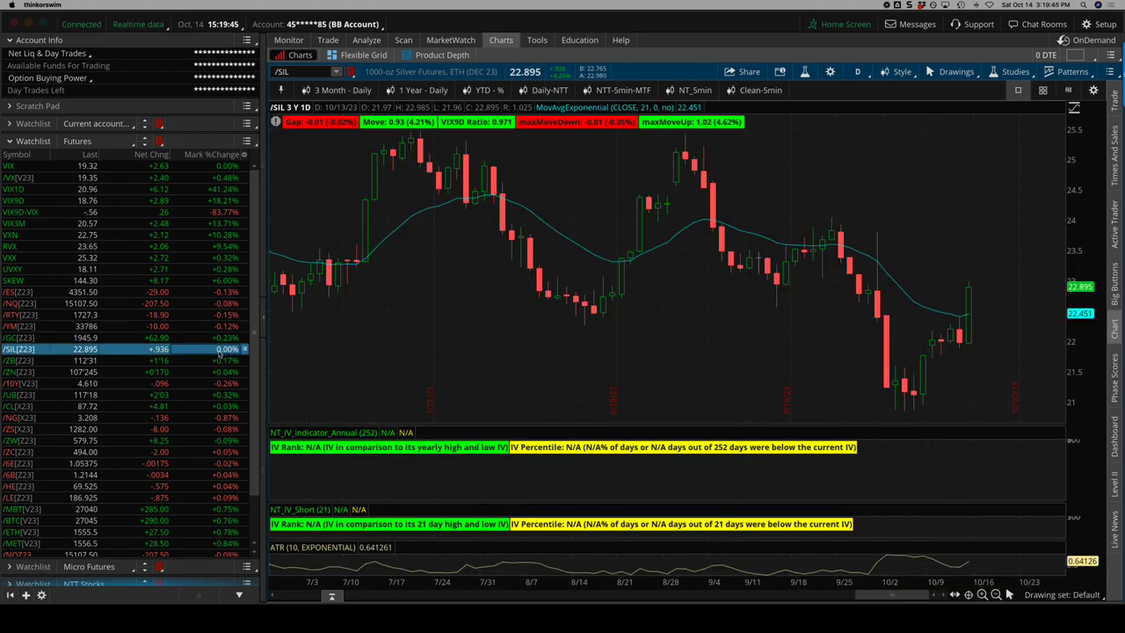
left_click(223, 370)
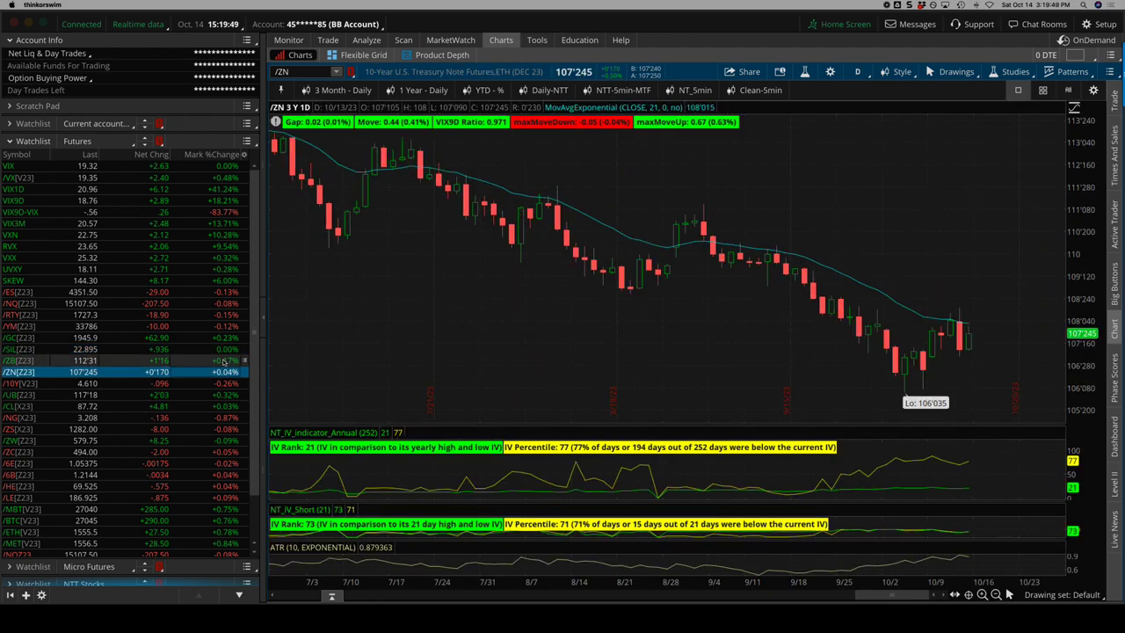
left_click(225, 383)
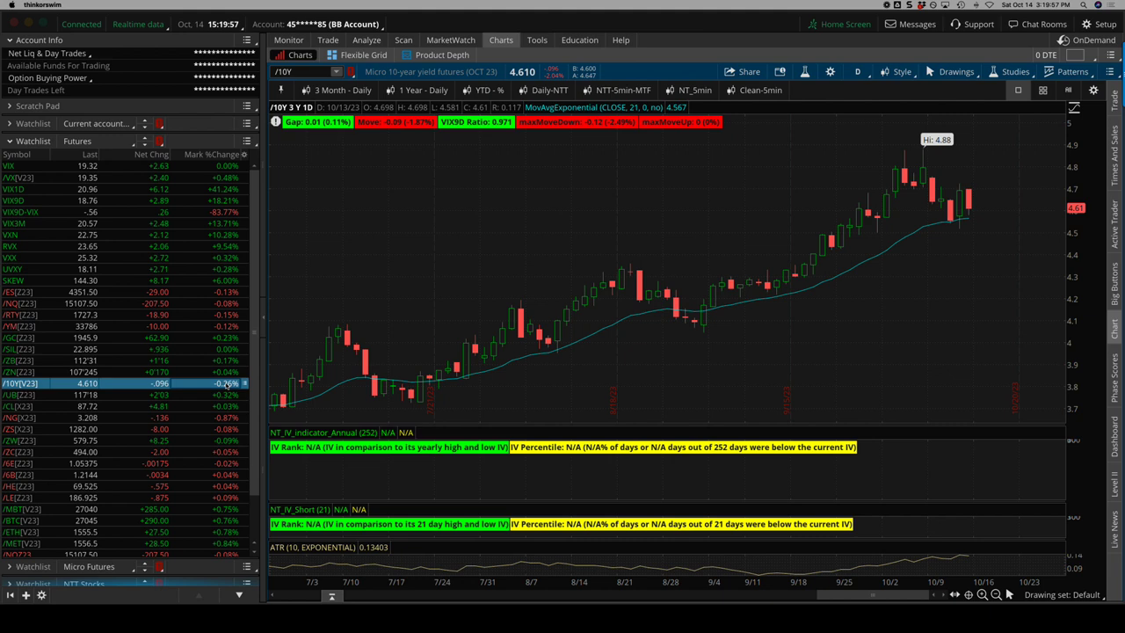
left_click(225, 406)
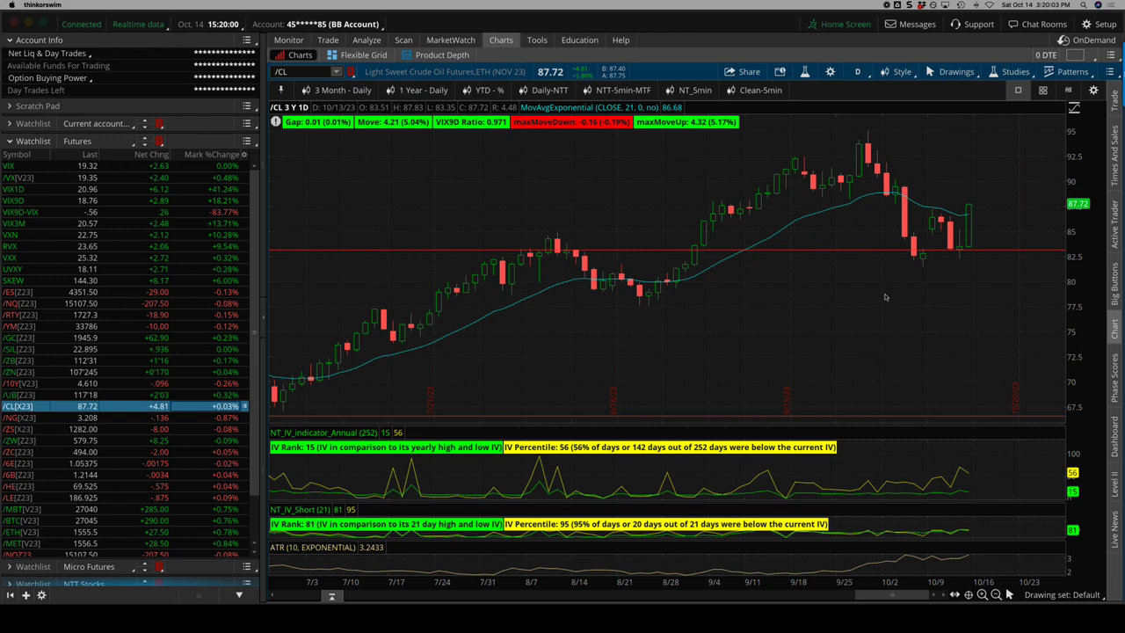
- Review the daily charts of the natural gas (/NG), soybean (/ZS), euro (/6E) and bitcoin futures
left_click(227, 418)
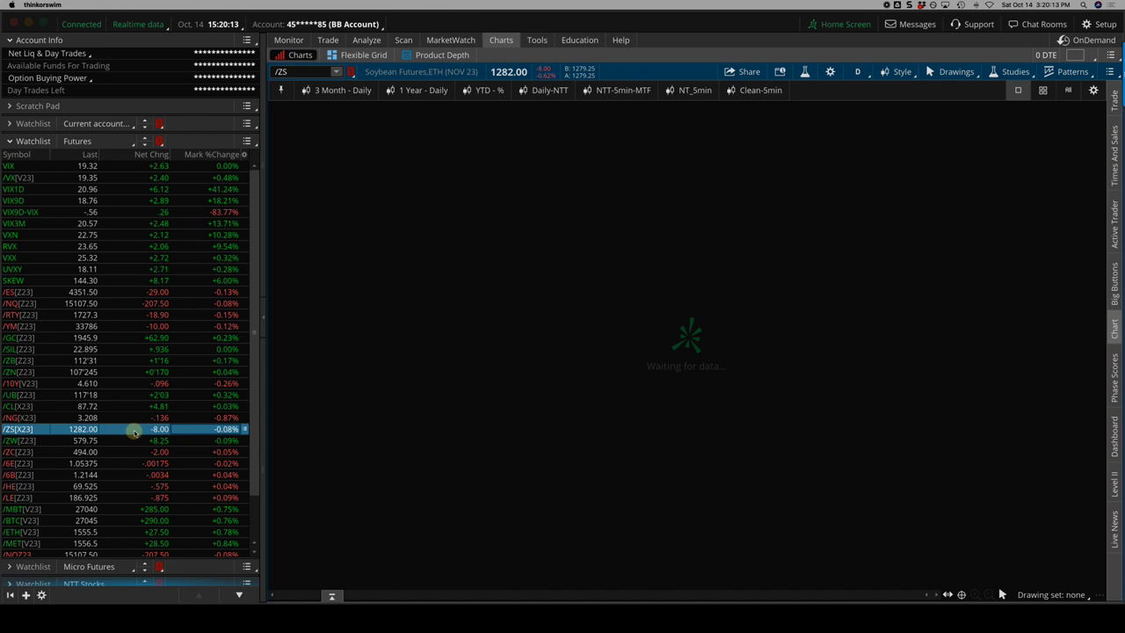
left_click(136, 431)
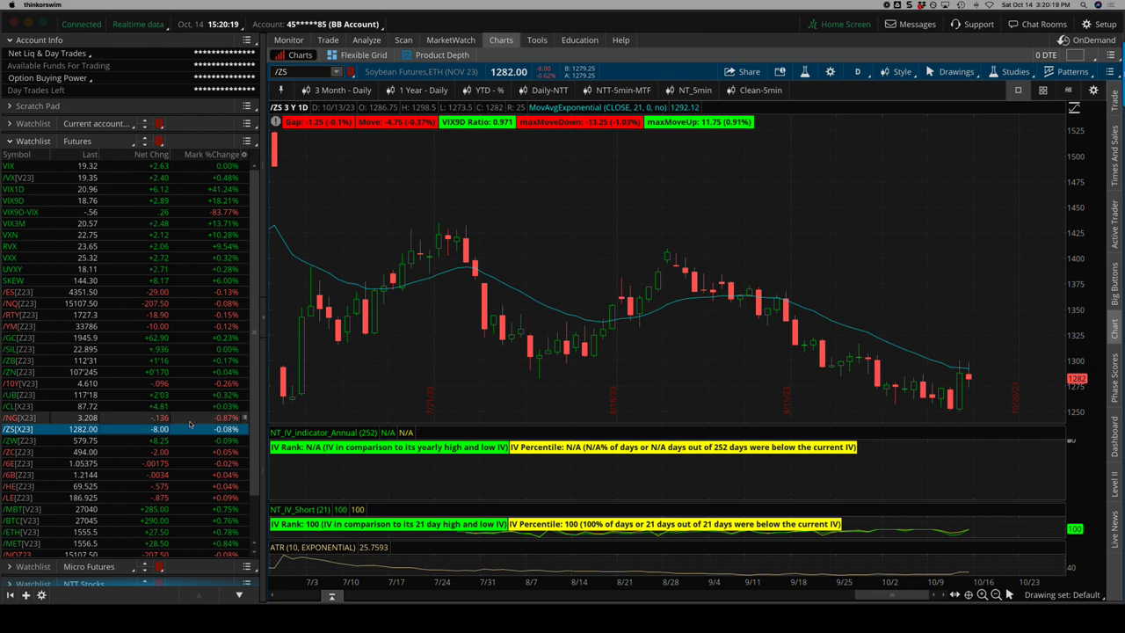
left_click(193, 463)
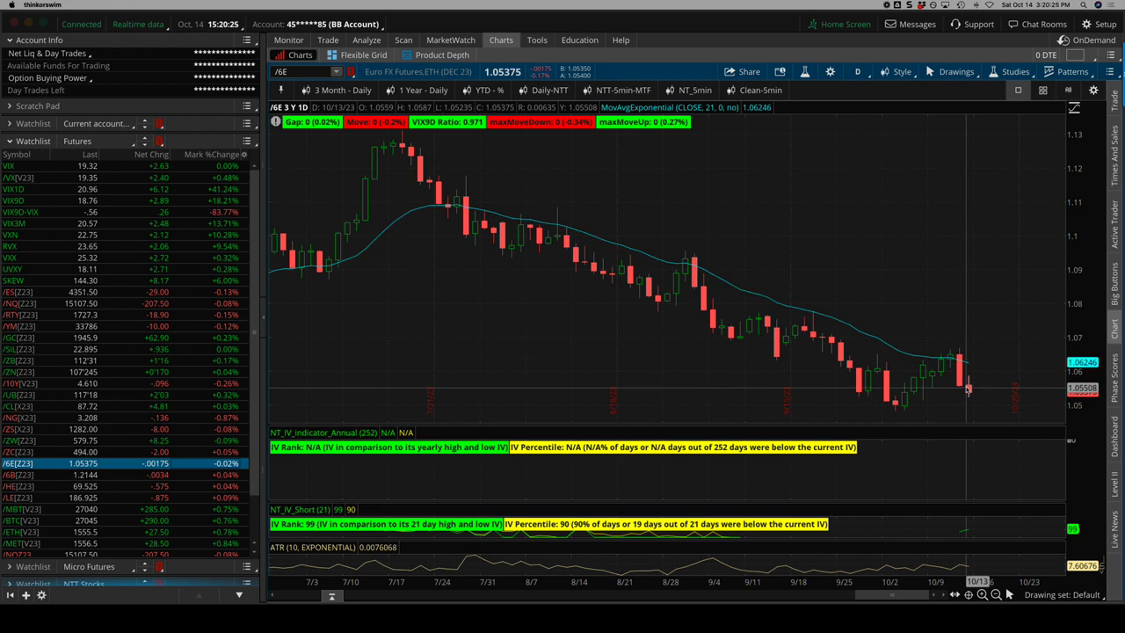
left_click(161, 513)
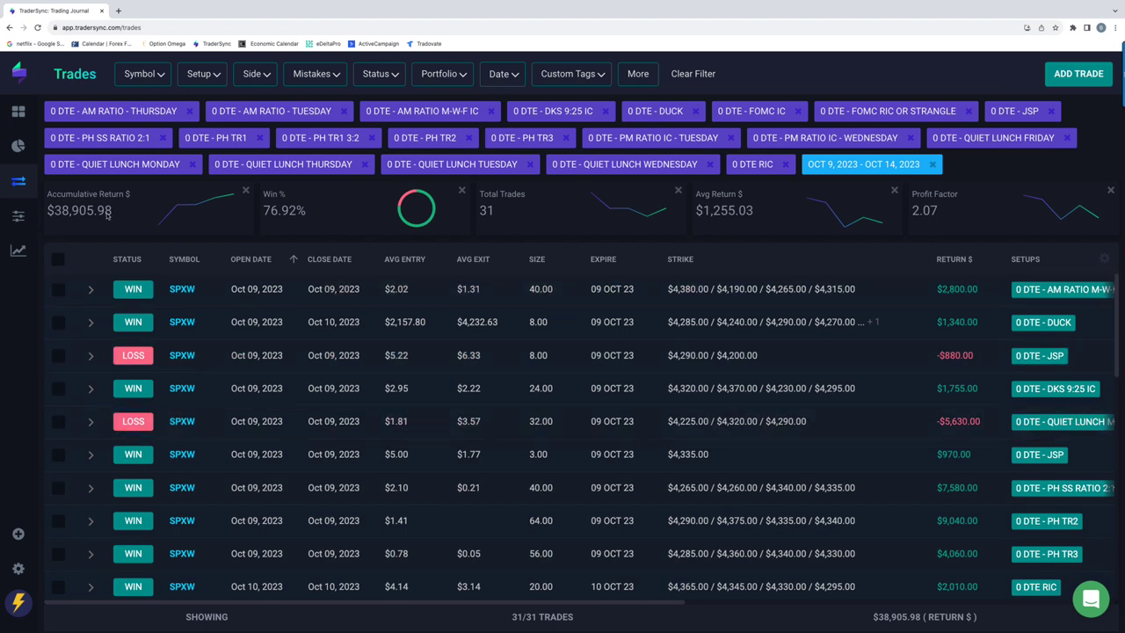
- Filter the trades to only the 0 DTE setups AM RATIO - THURSDAY, AM RATIO - TUESDAY and AM RATIO M-W-F IC, and review their results
left_click(215, 77)
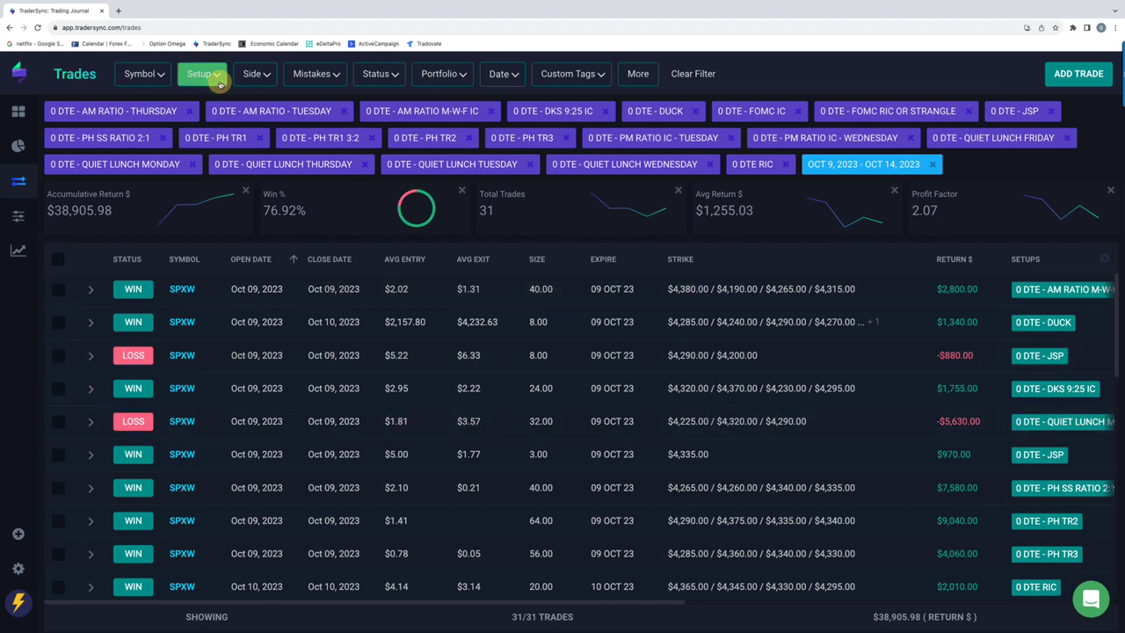
left_click(191, 102)
left_click(191, 102)
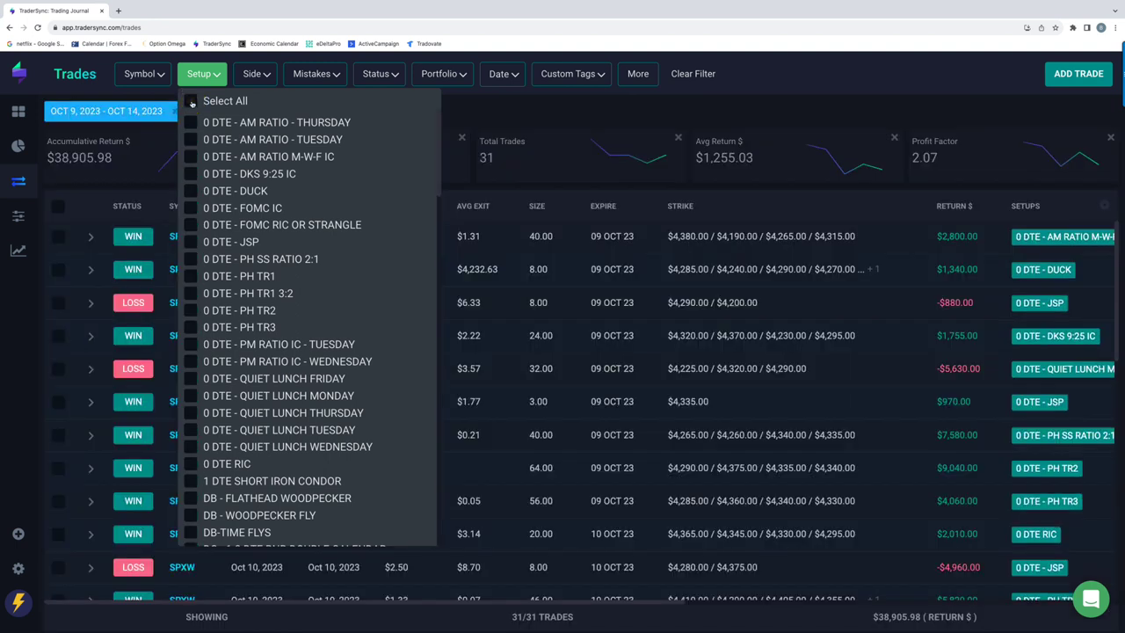
left_click(191, 122)
left_click(191, 140)
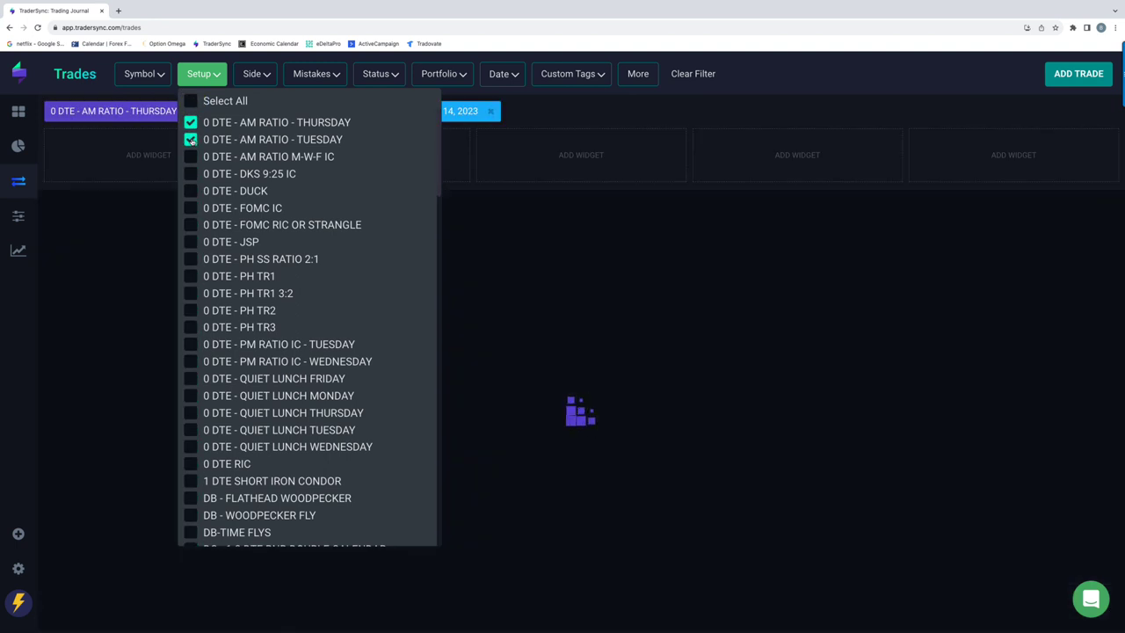
left_click(191, 156)
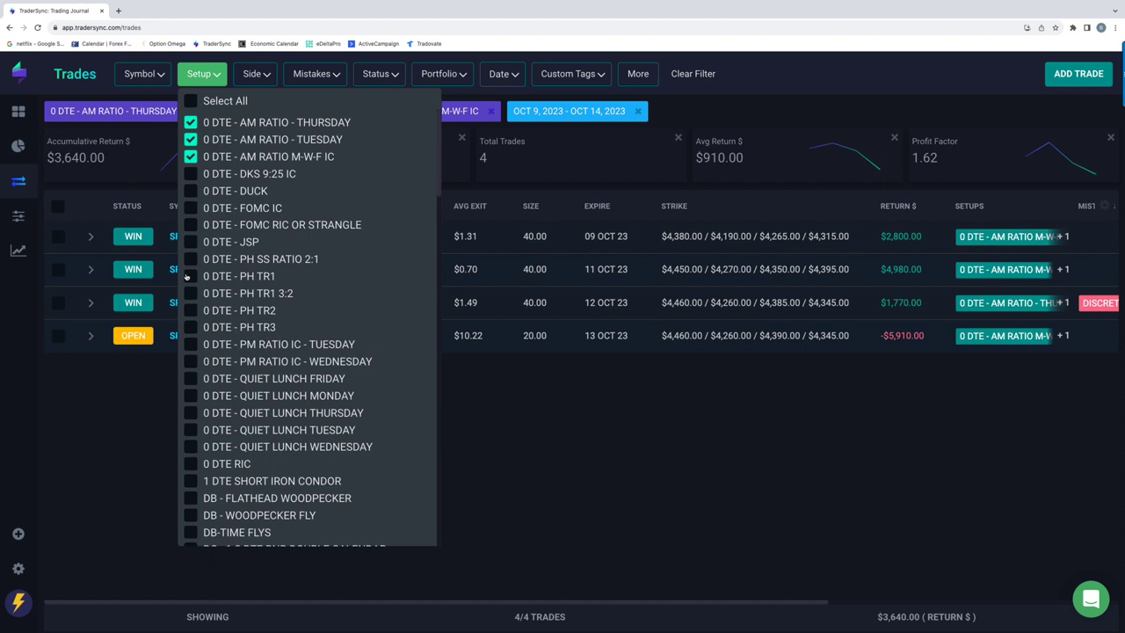
left_click(118, 400)
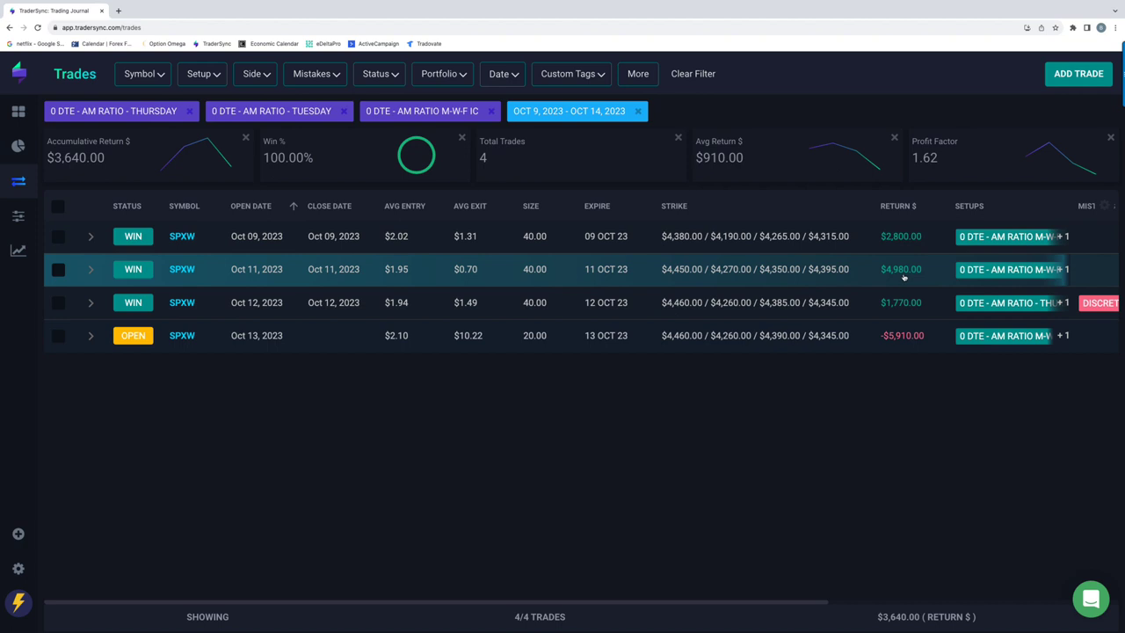
scroll(905, 310, "right", 2)
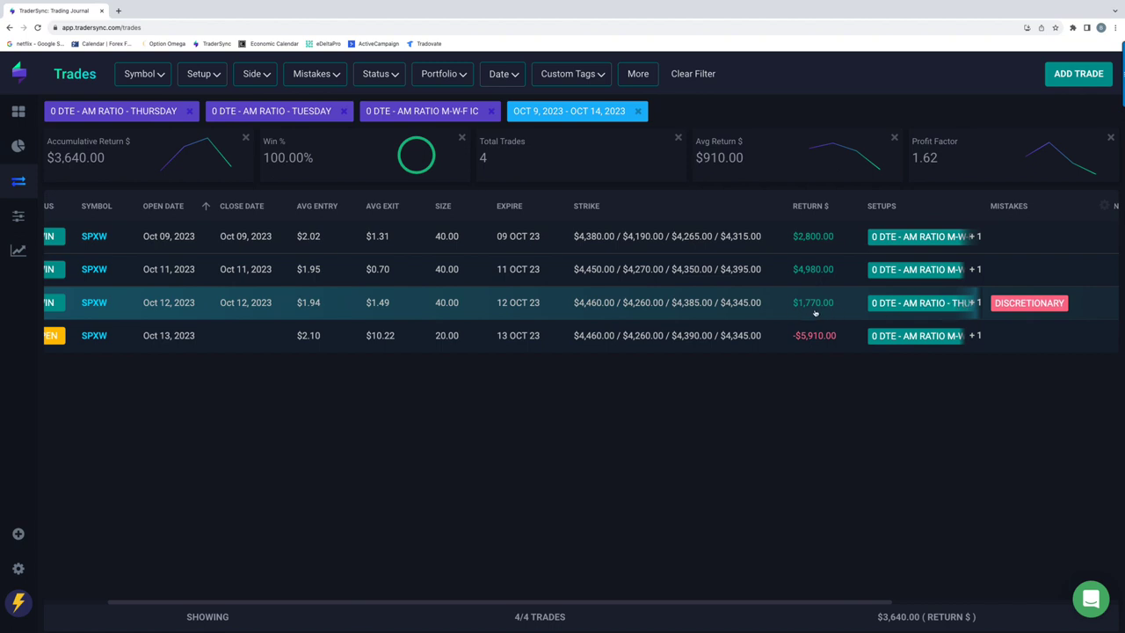
scroll(816, 309, "left", 2)
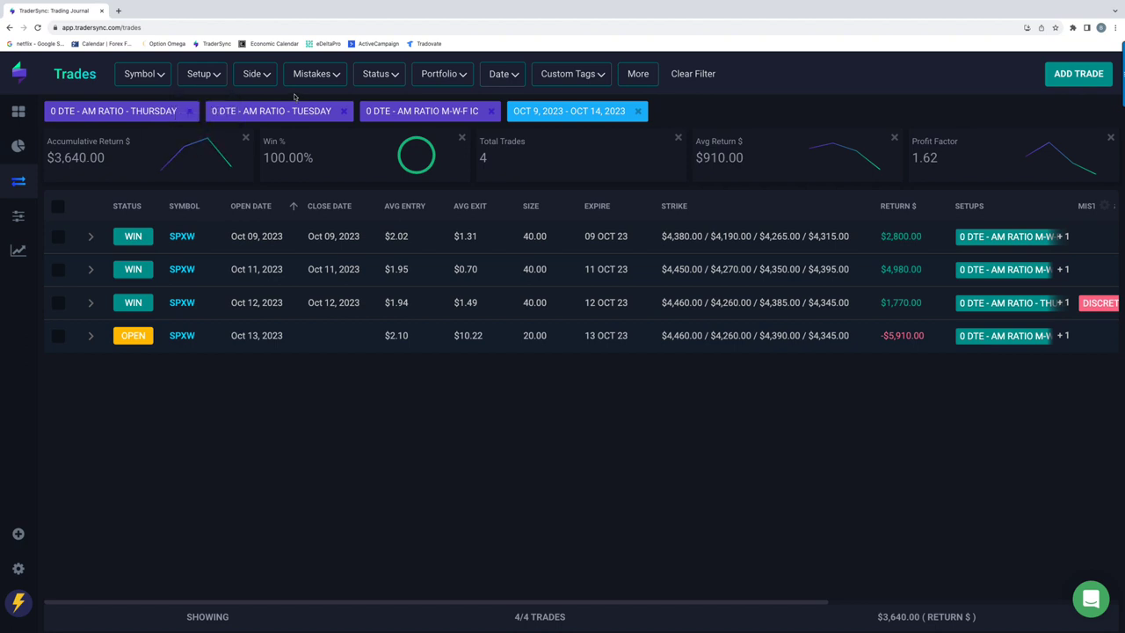
- Replace the three AM RATIO setup filters with 0 DTE - DKS 9:25 IC and review its trades
left_click(202, 74)
left_click(190, 122)
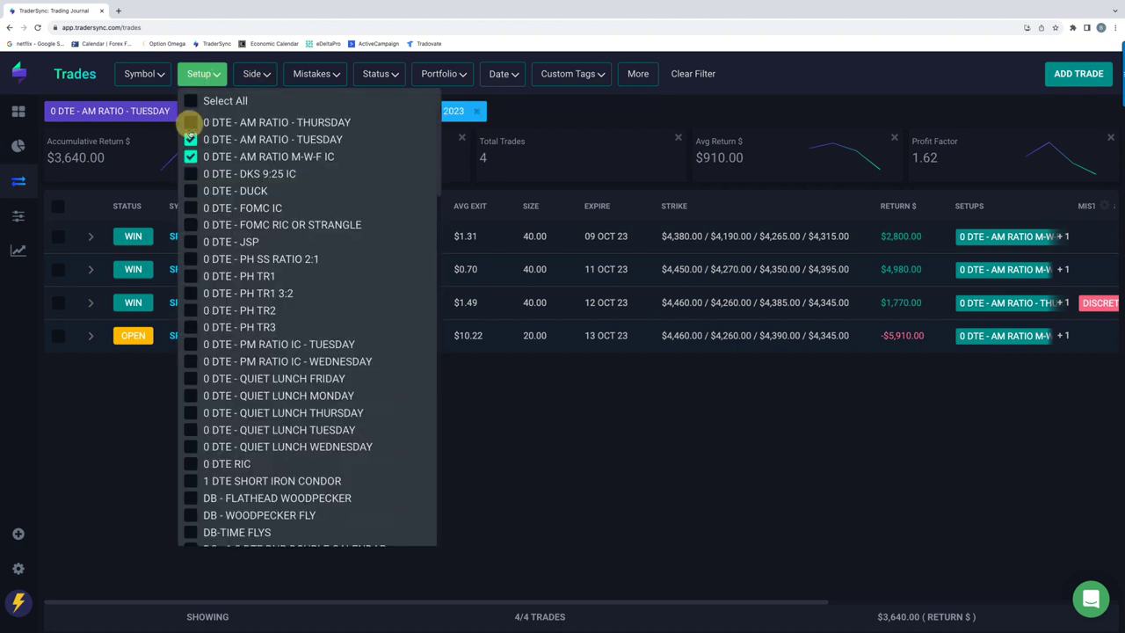
left_click(190, 140)
left_click(190, 156)
left_click(190, 173)
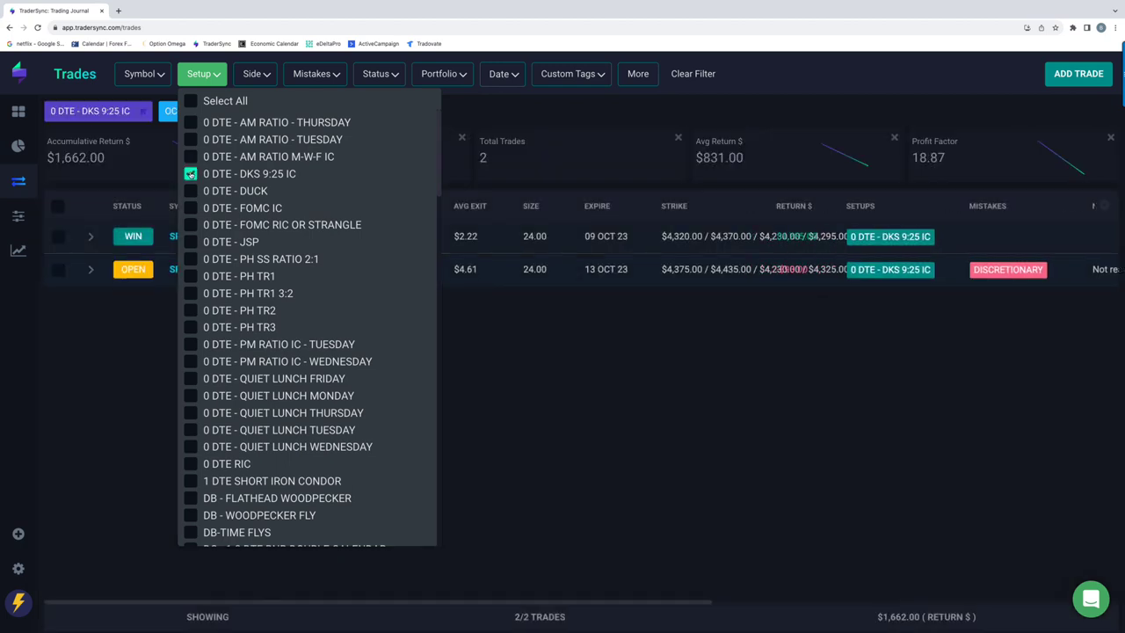
left_click(741, 296)
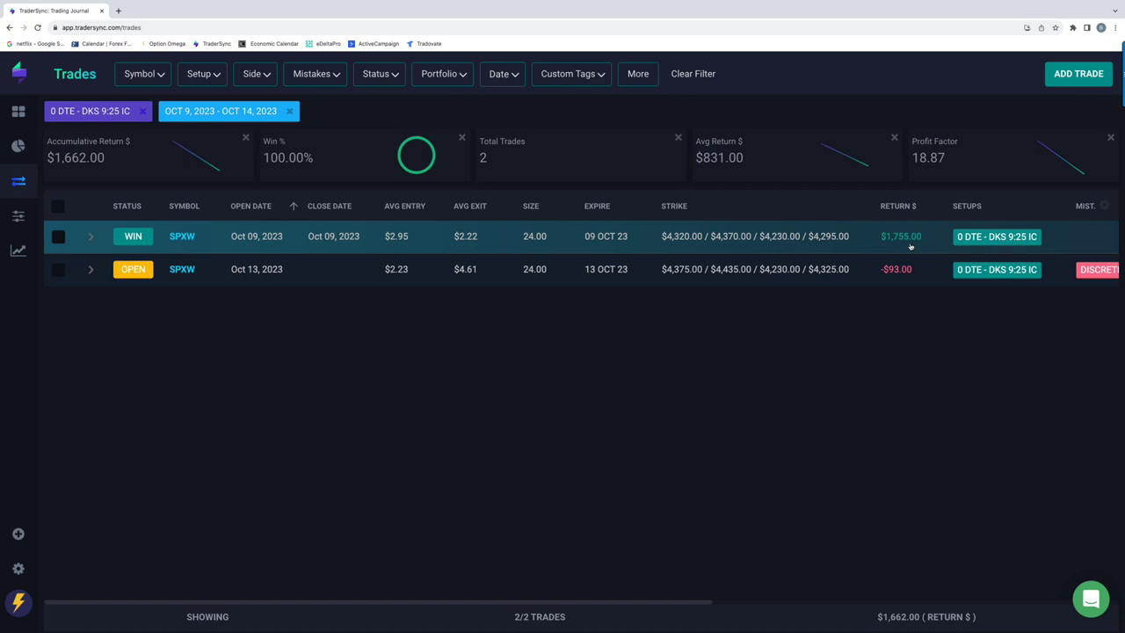
scroll(1011, 268, "right", 1)
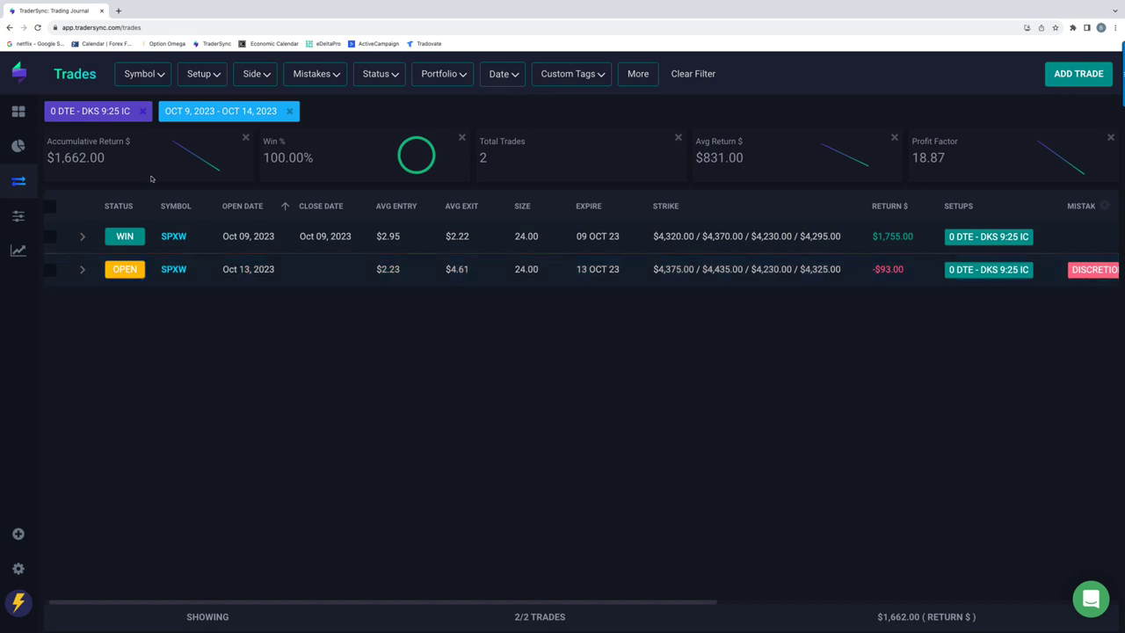
- Change the setup filter from 0 DTE - DKS 9:25 IC to 0 DTE - DUCK and review the result
left_click(199, 75)
left_click(191, 174)
left_click(190, 191)
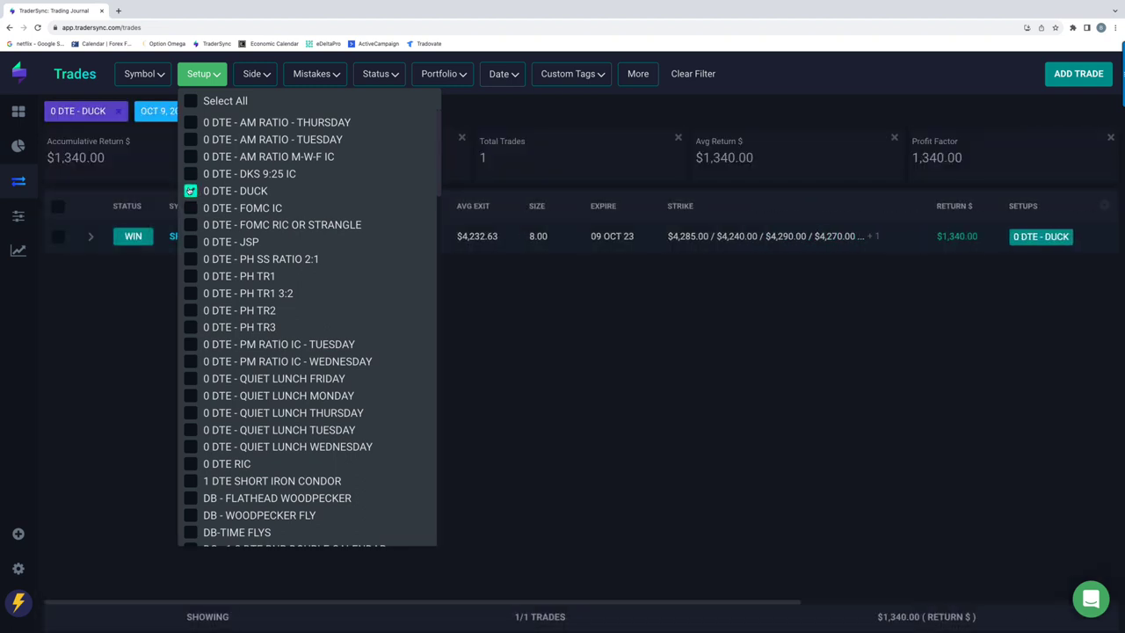
left_click(669, 332)
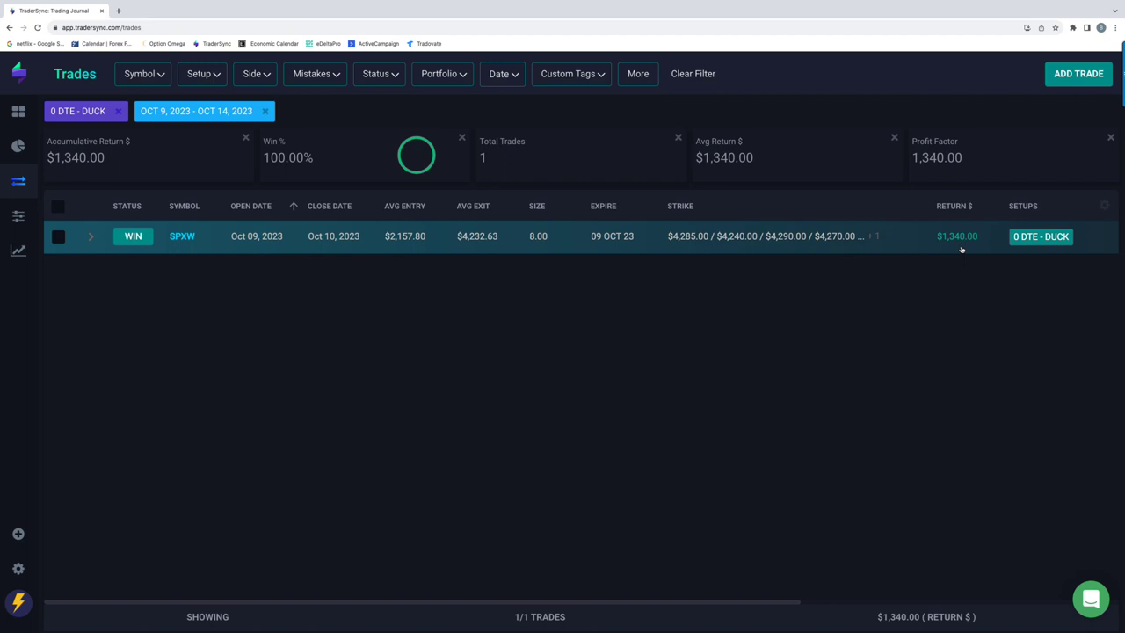
- Change the setup filter from 0 DTE - DUCK to 0 DTE - JSP and review its trades
left_click(204, 76)
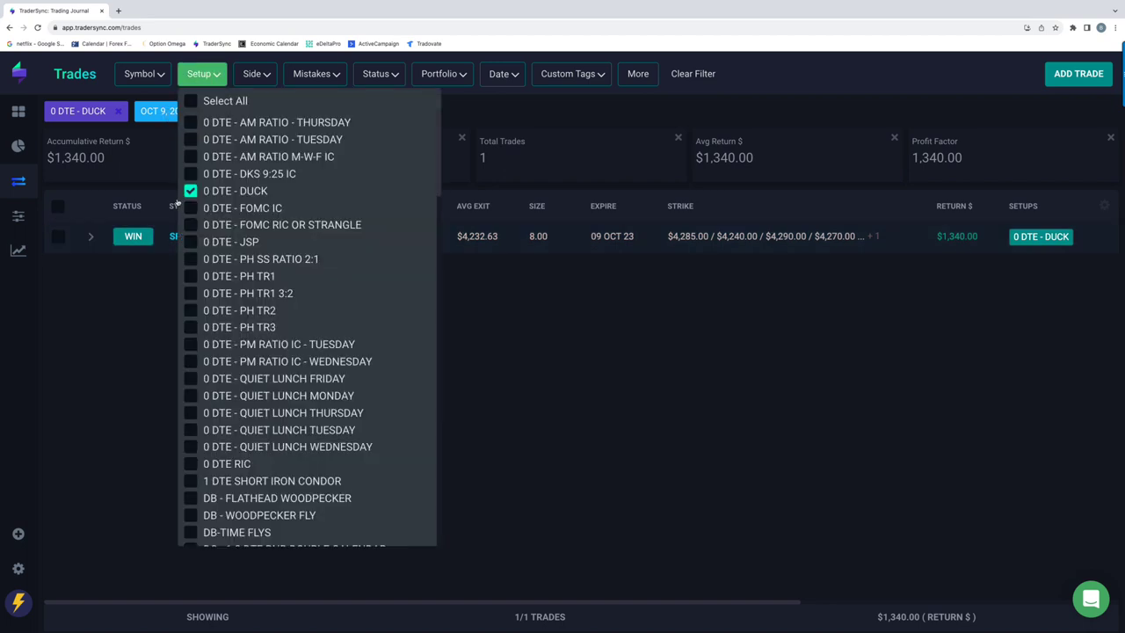
left_click(190, 190)
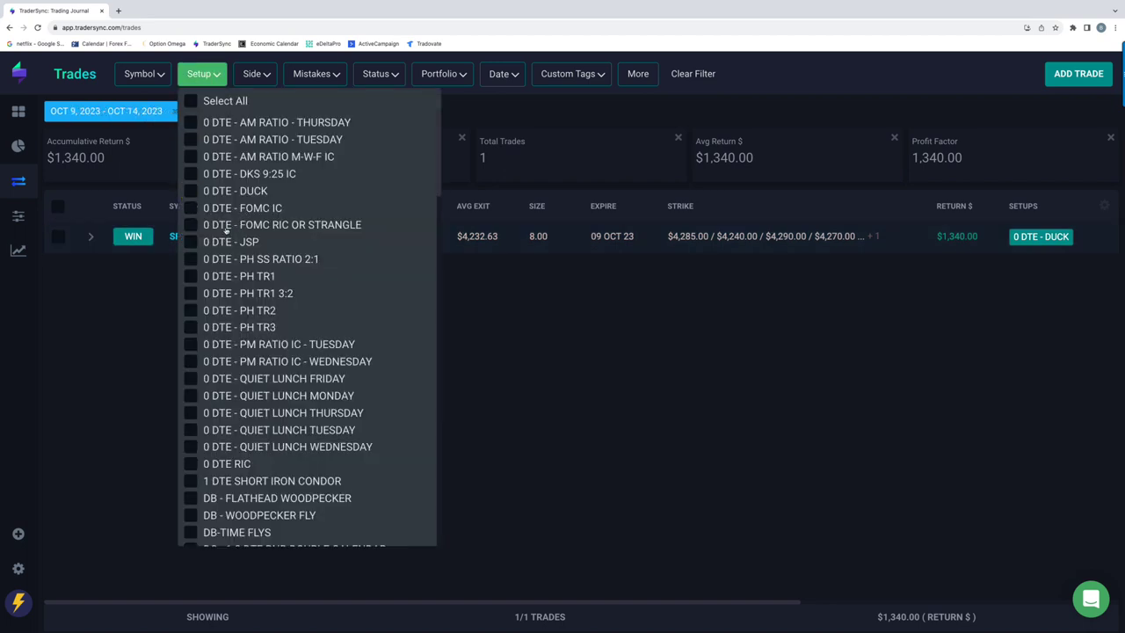
left_click(191, 243)
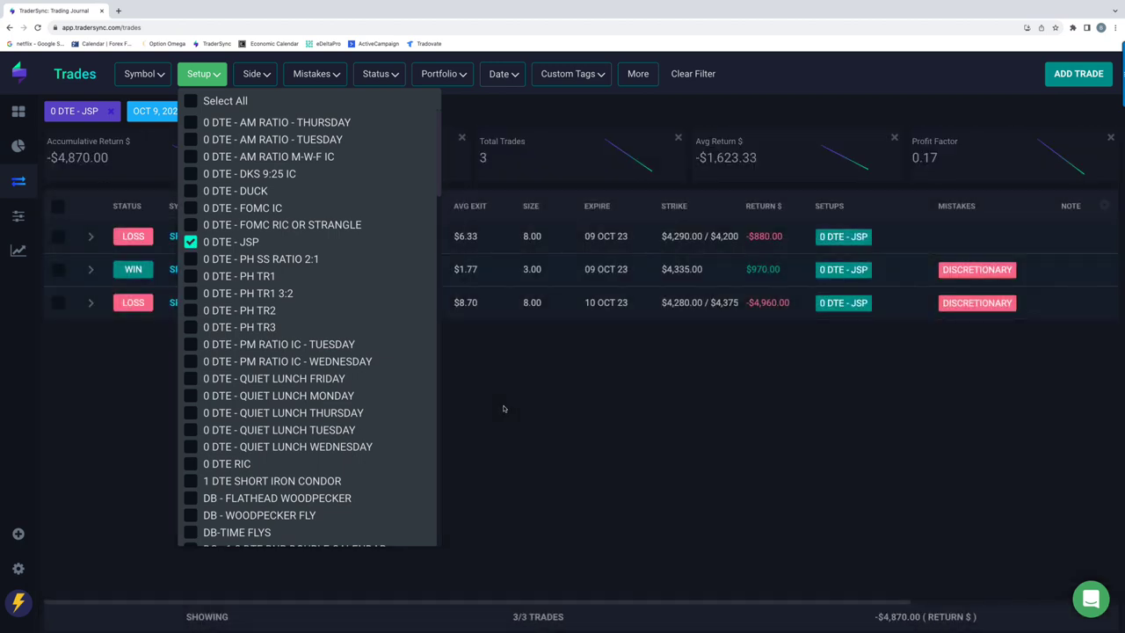
left_click(692, 440)
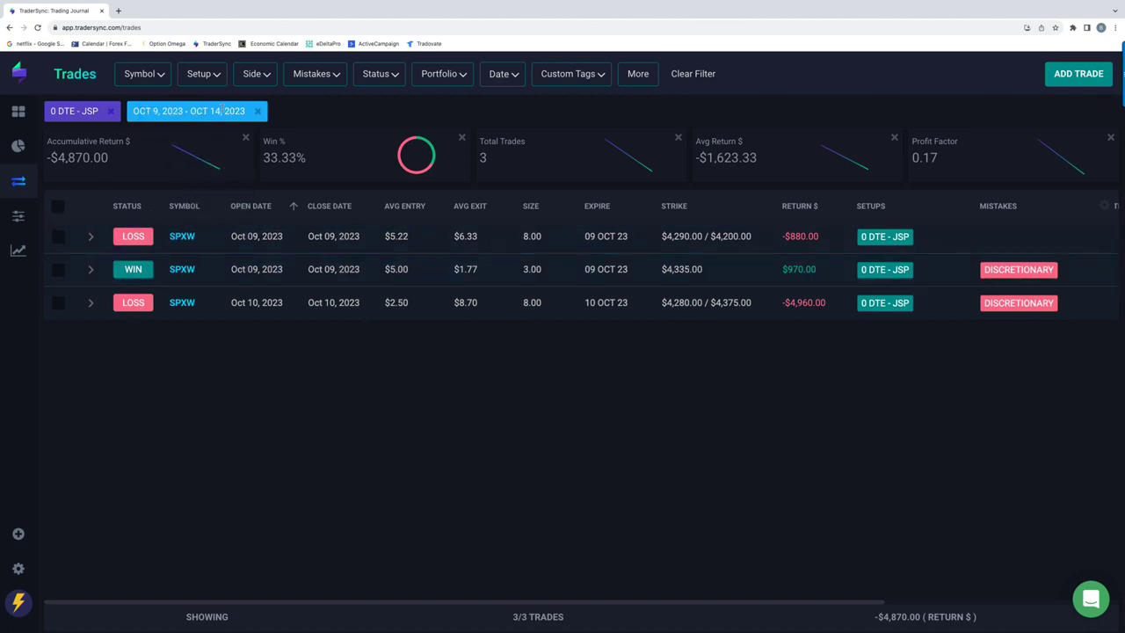
- Replace the 0 DTE - JSP setup filter with PH SS RATIO 2:1, PH TR1, PH TR1 3:2, PH TR2 and PH TR3, and review the trades
left_click(202, 76)
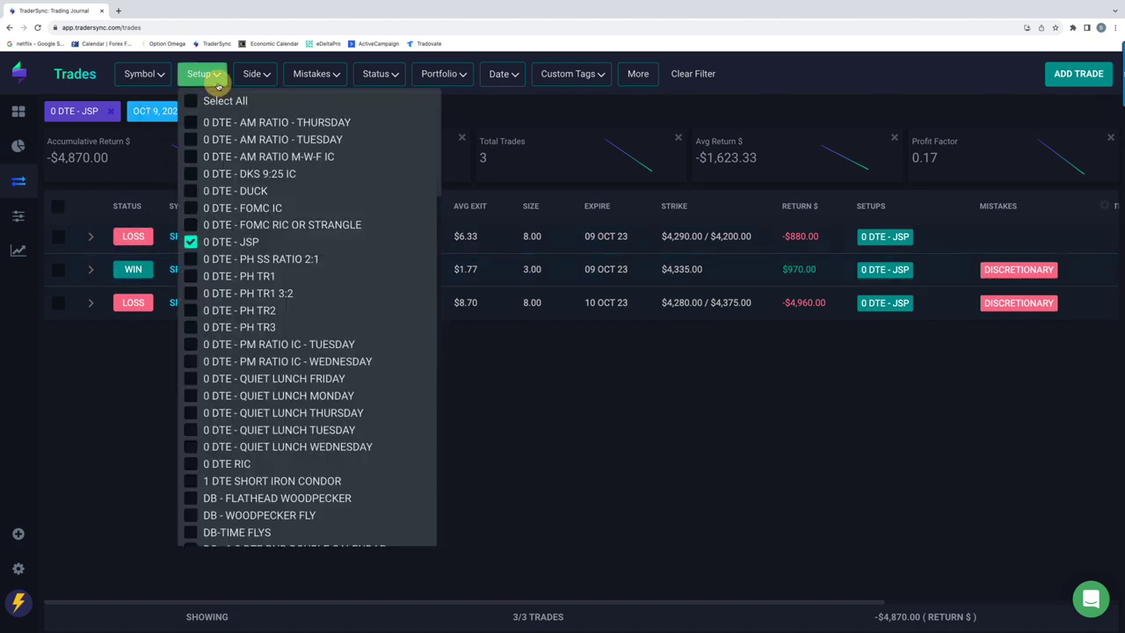
left_click(191, 245)
left_click(191, 260)
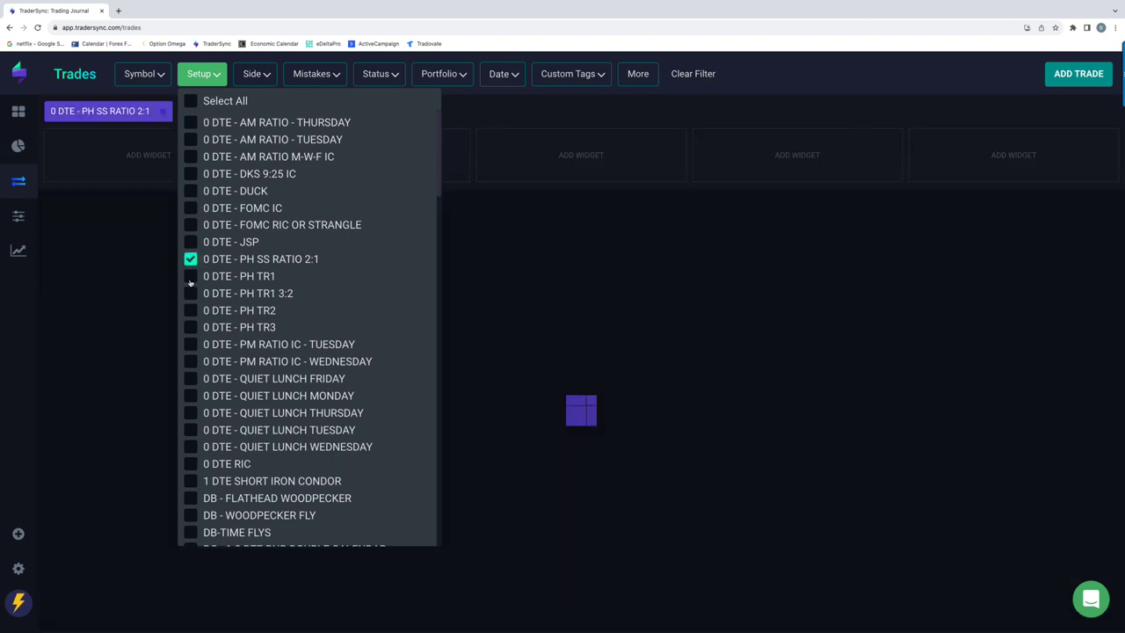
left_click(189, 277)
left_click(191, 294)
left_click(191, 311)
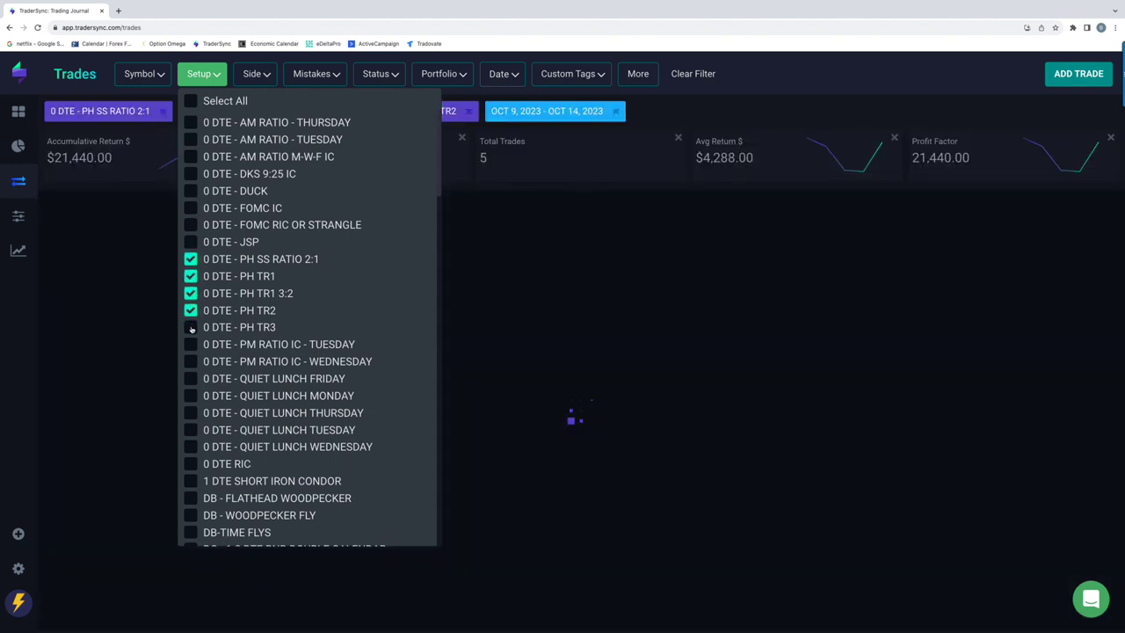
left_click(191, 328)
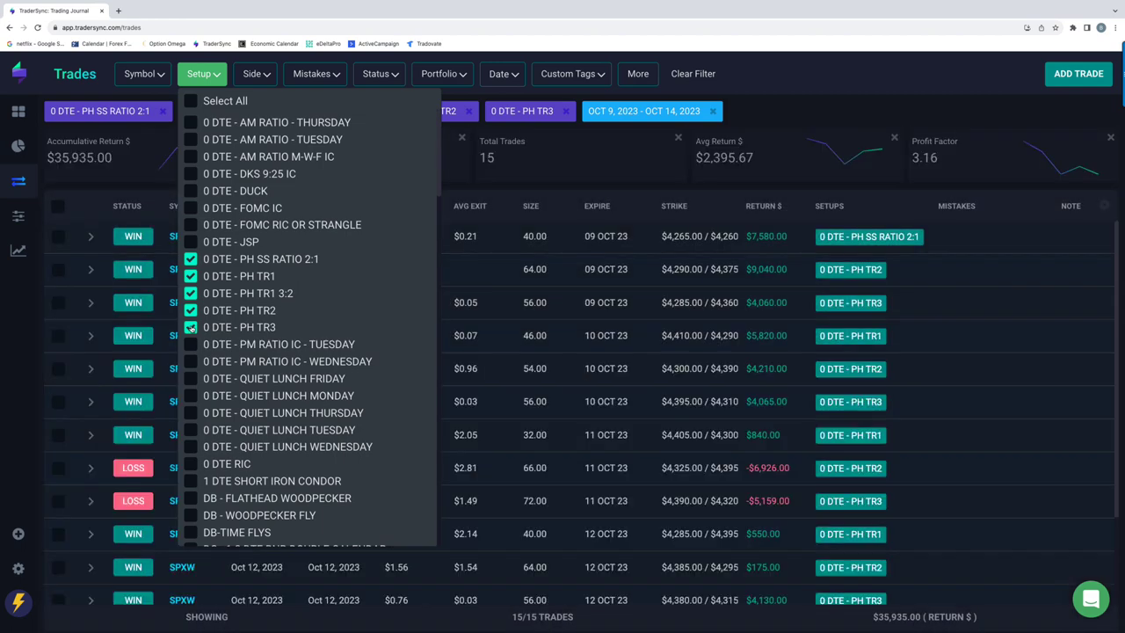
left_click(887, 111)
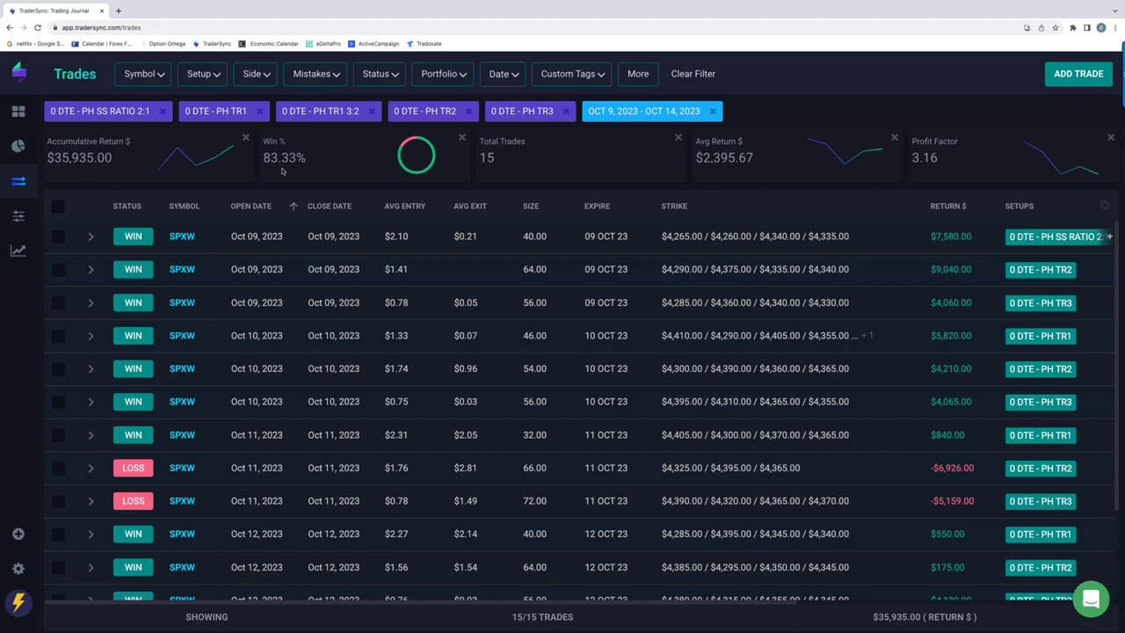
- Remove all five 0 DTE PH setups, from PH SS RATIO 2:1 through PH TR3, from the setup filter
left_click(205, 74)
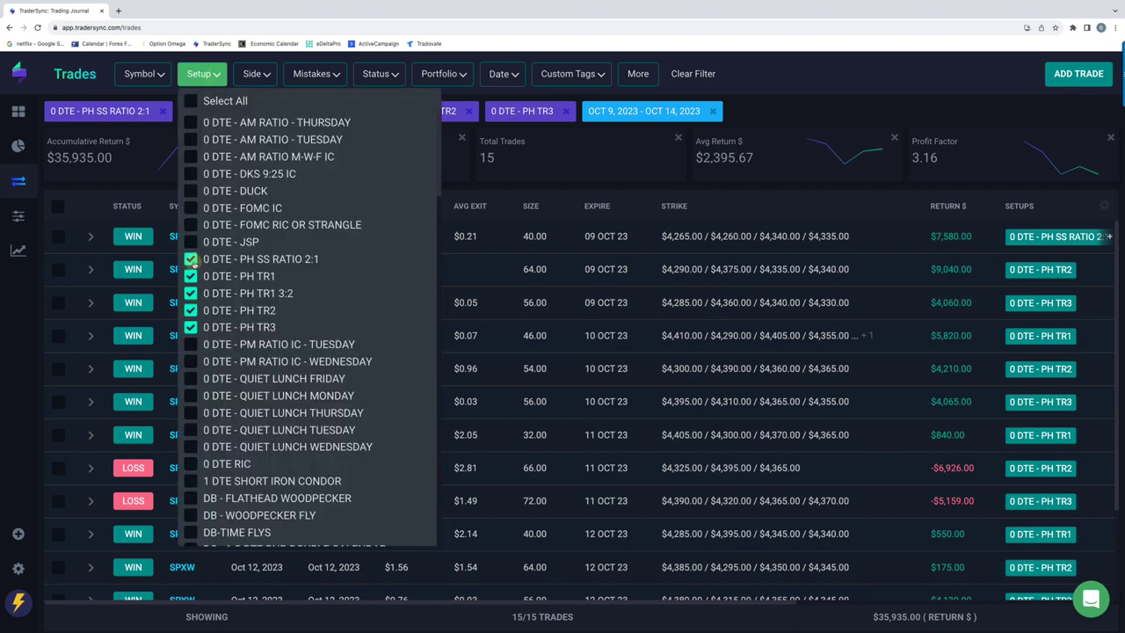
left_click(190, 260)
left_click(191, 276)
left_click(191, 293)
left_click(191, 310)
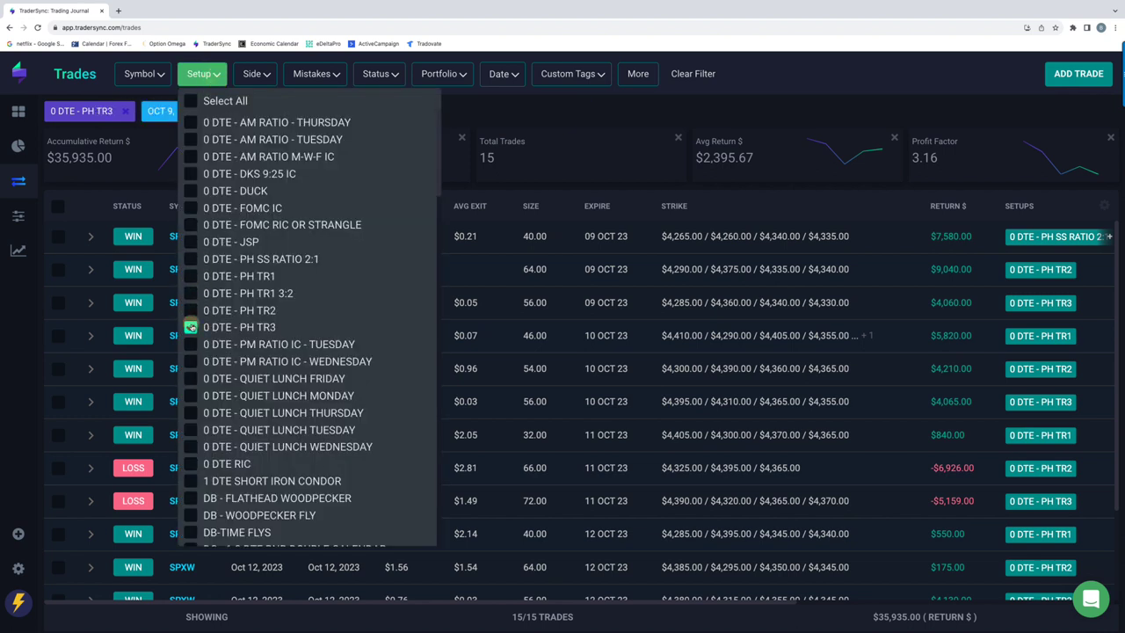
left_click(191, 327)
- Filter the trades to the two 0 DTE PM RATIO IC and five 0 DTE QUIET LUNCH setups, and review their results
left_click(191, 343)
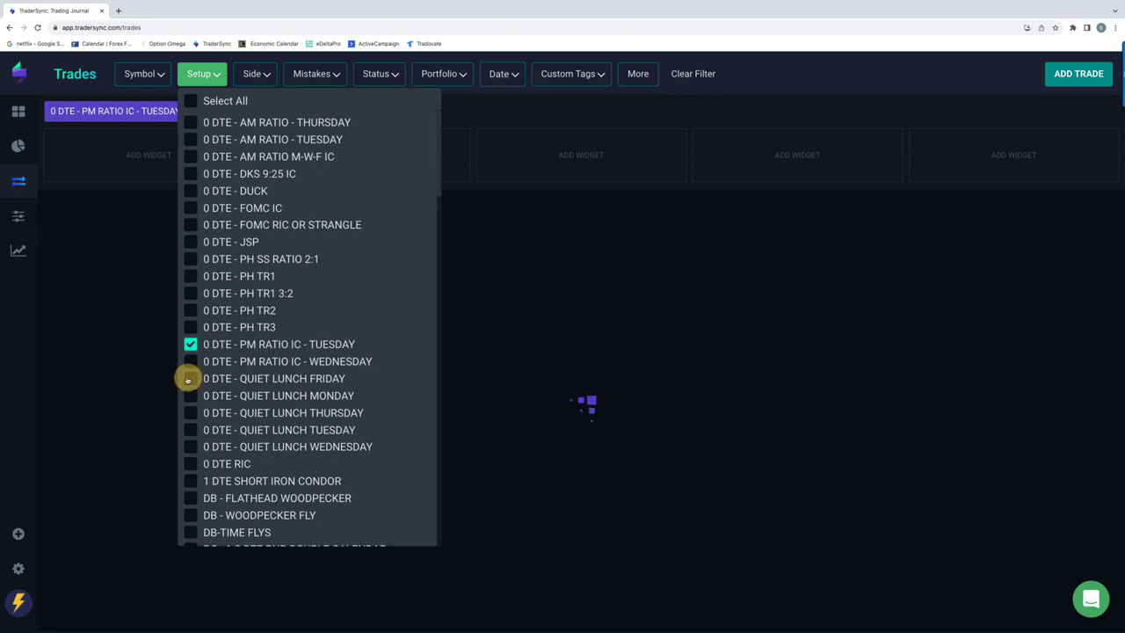
left_click(191, 379)
left_click(191, 395)
left_click(191, 412)
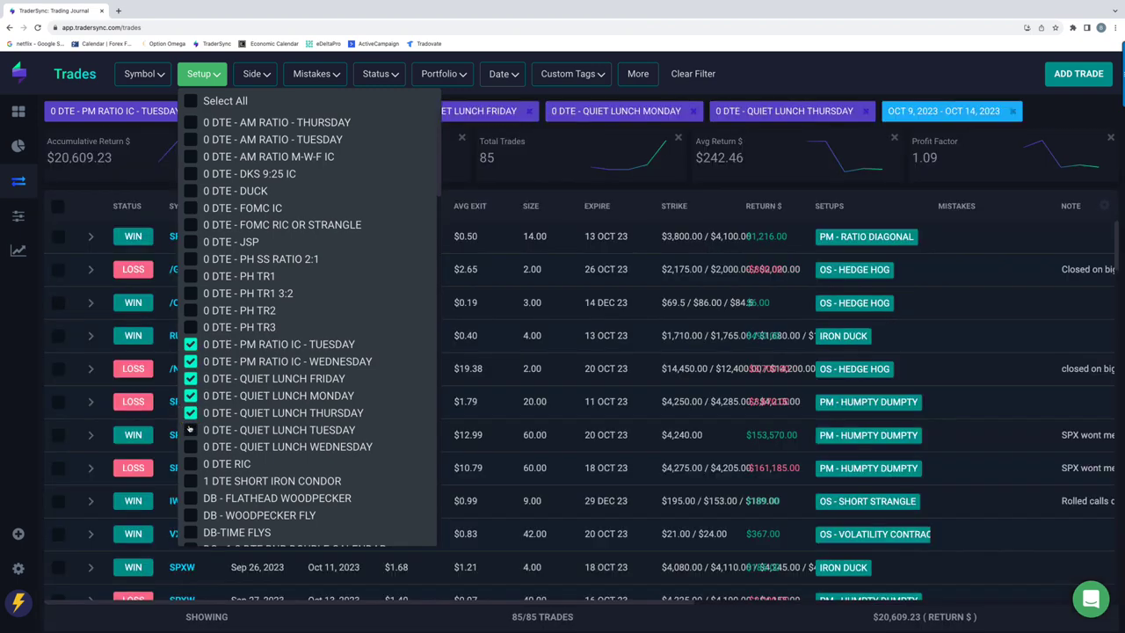
left_click(190, 430)
left_click(191, 447)
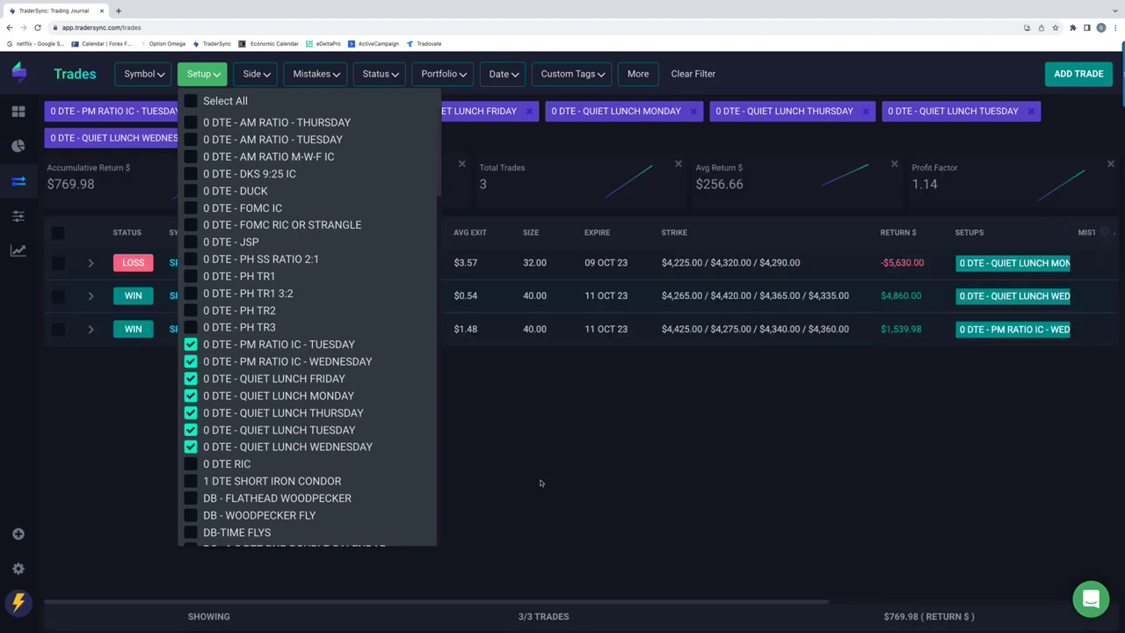
left_click(540, 479)
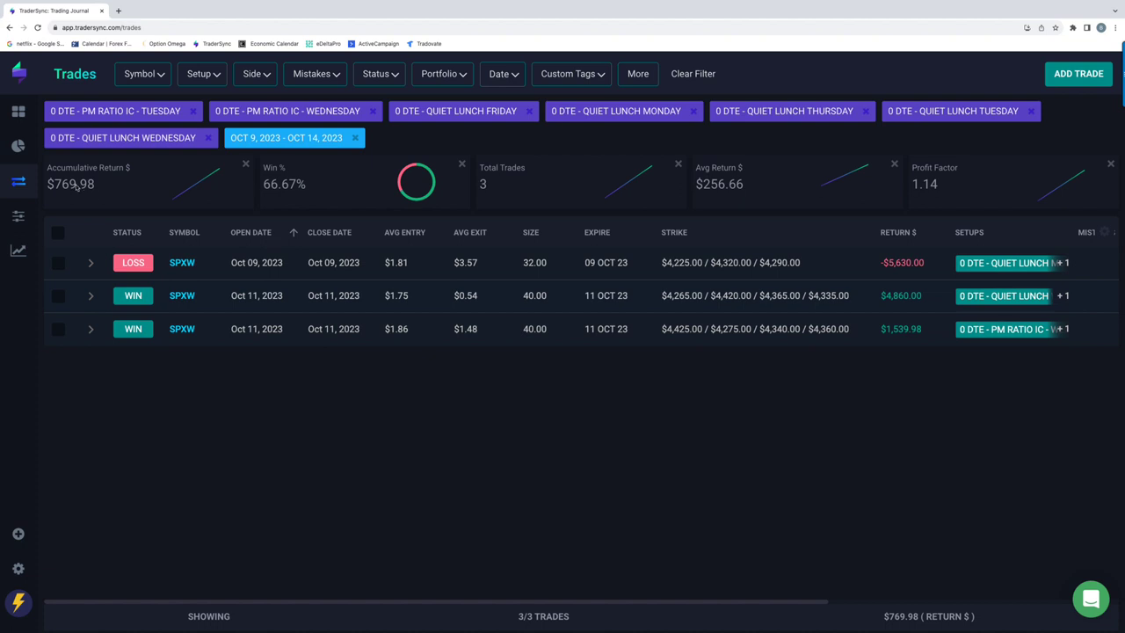
- Remove every 0 DTE PM RATIO IC and QUIET LUNCH weekday setup from the setup filter
left_click(202, 75)
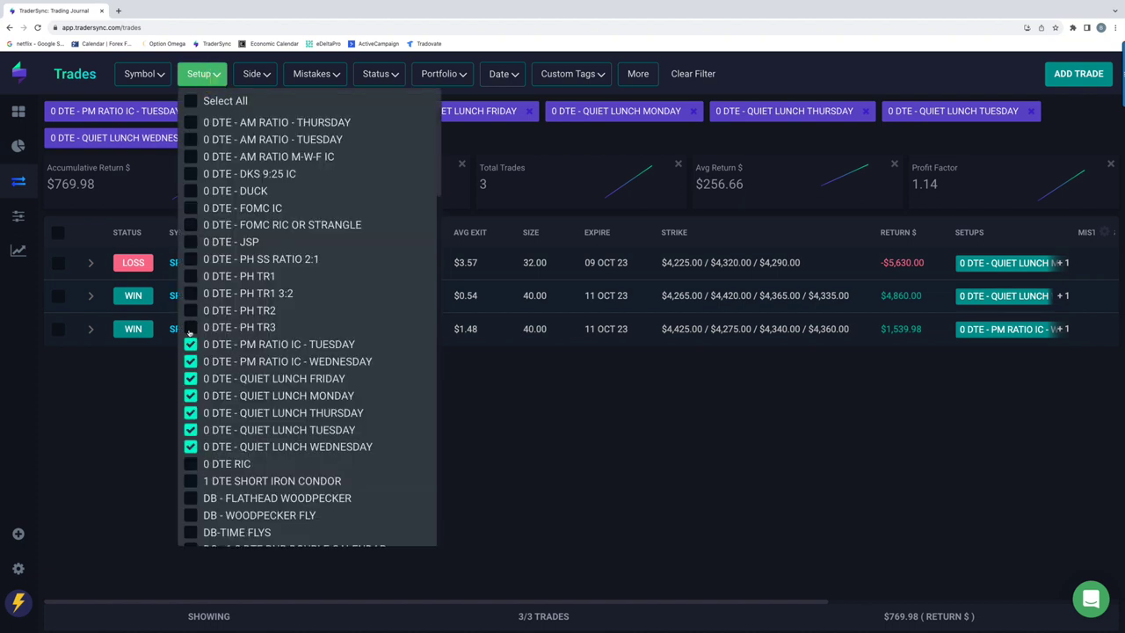
left_click(191, 344)
left_click(191, 362)
left_click(191, 378)
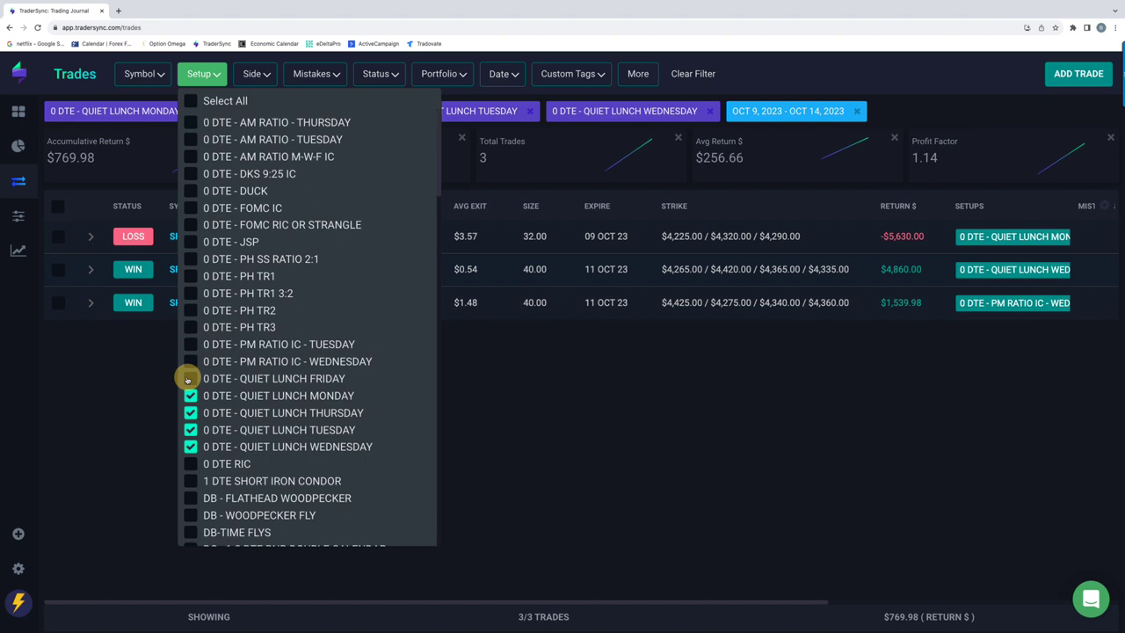
left_click(190, 396)
left_click(191, 412)
left_click(190, 430)
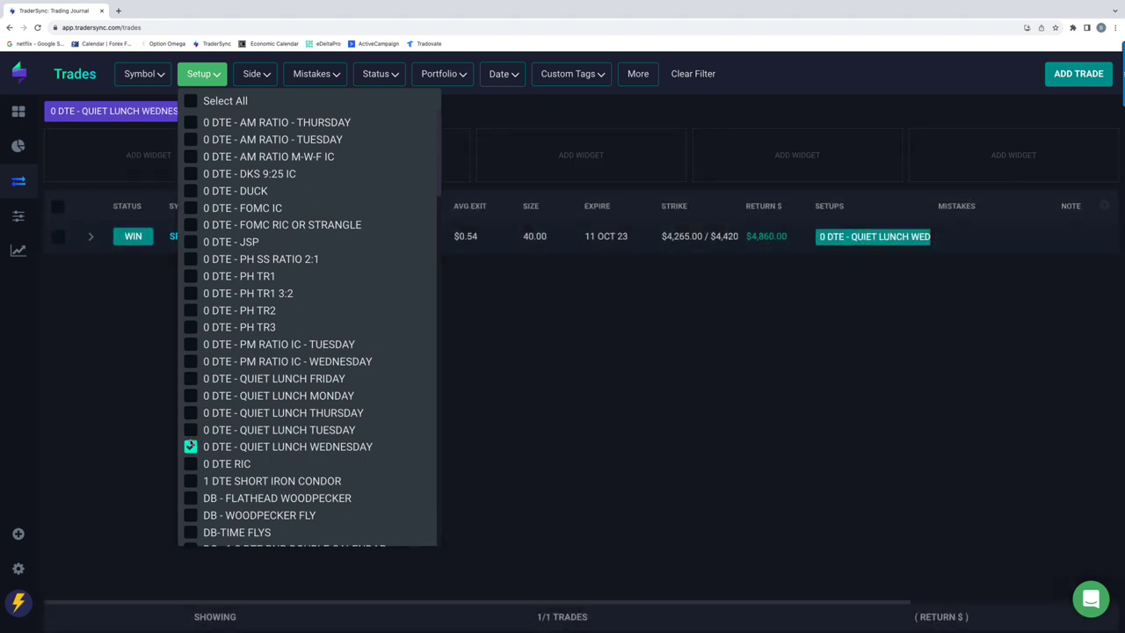
left_click(190, 447)
- Filter the trades to the 0 DTE RIC setup, review them, and reload the page to refresh the summary figures
left_click(191, 463)
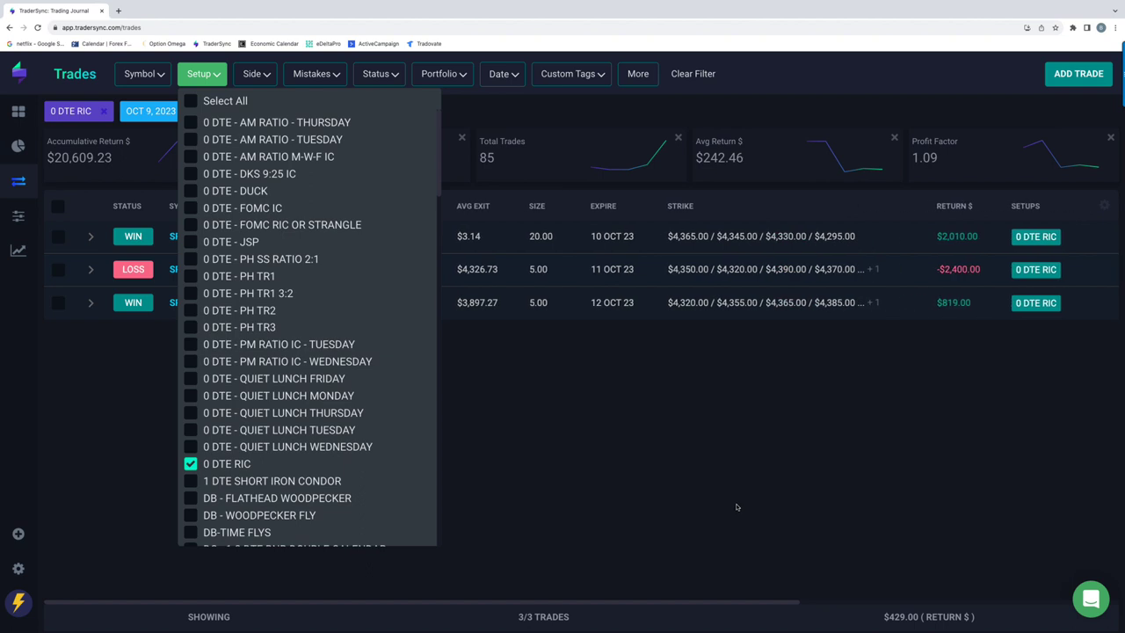
left_click(736, 507)
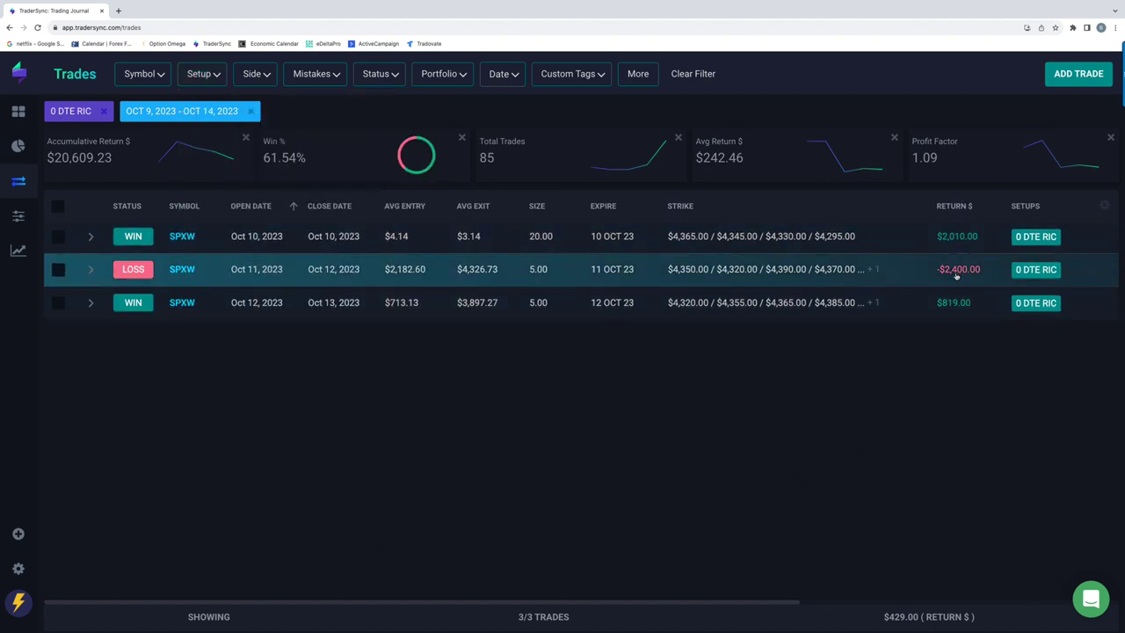
scroll(957, 275, "right", 5)
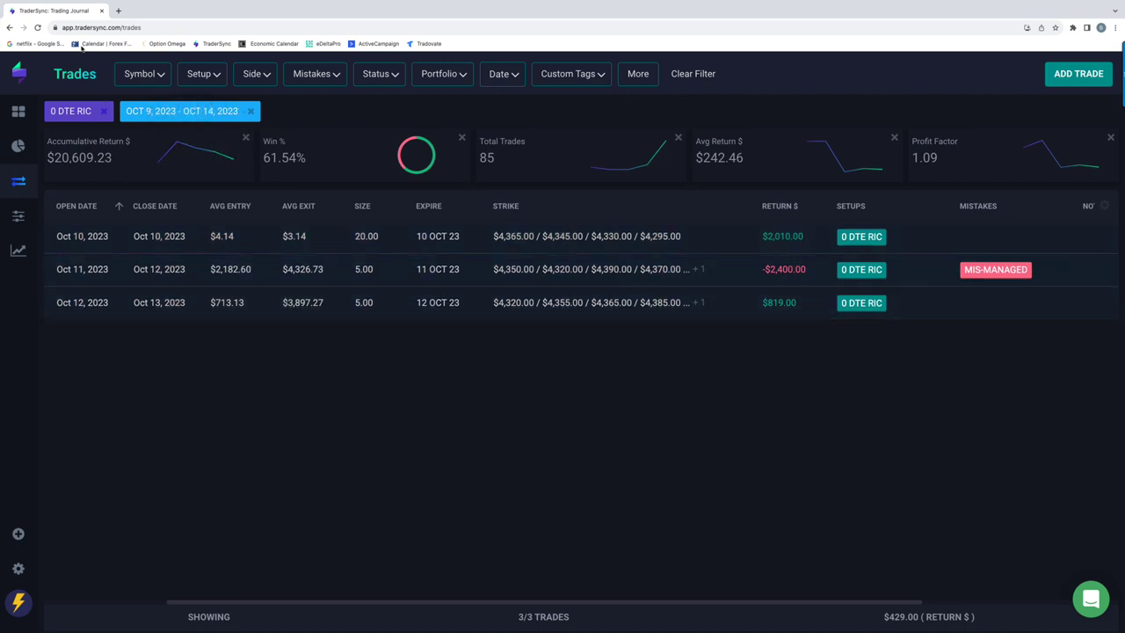
left_click(38, 28)
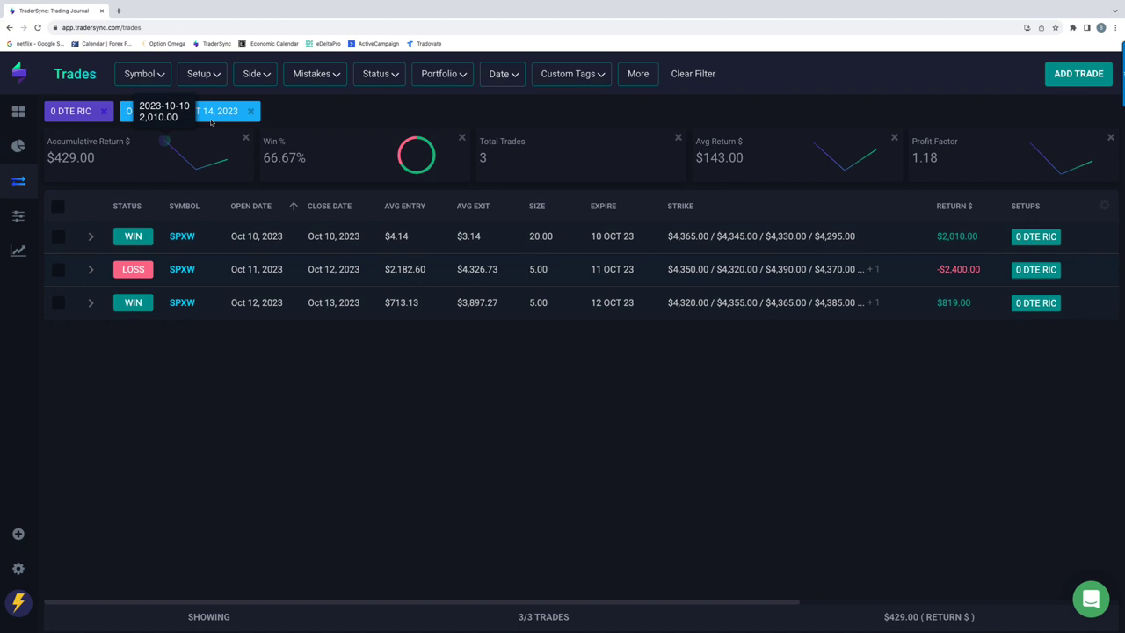
- Replace the 0 DTE RIC setup filter with DB - FLATHEAD WOODPECKER, DB - WOODPECKER FLY and DB-TIME FLYS
left_click(216, 76)
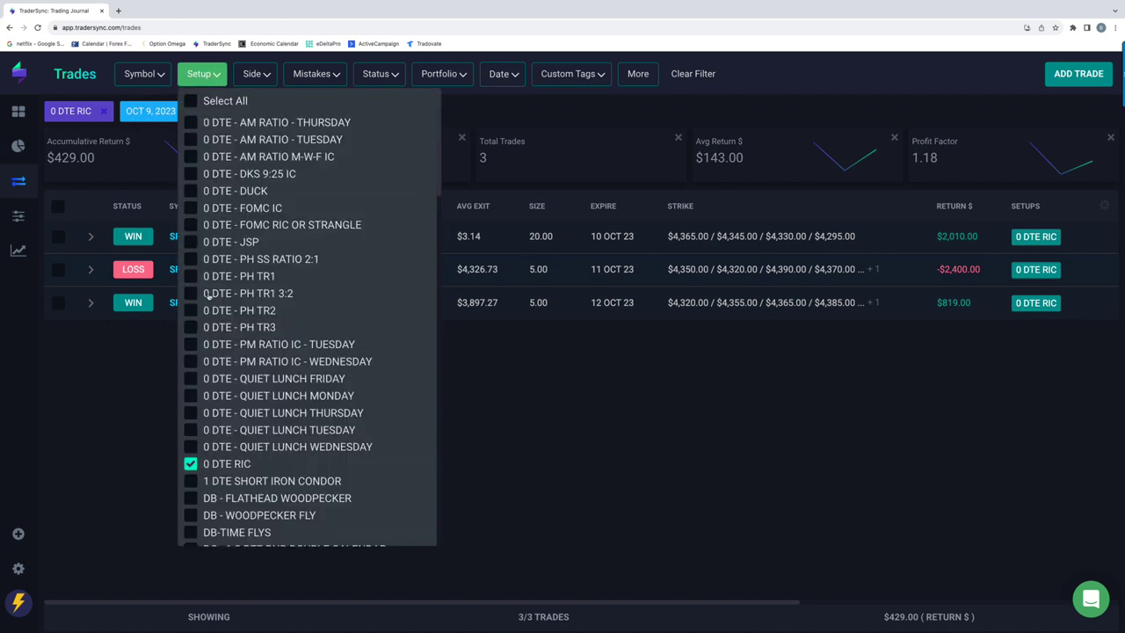
left_click(189, 463)
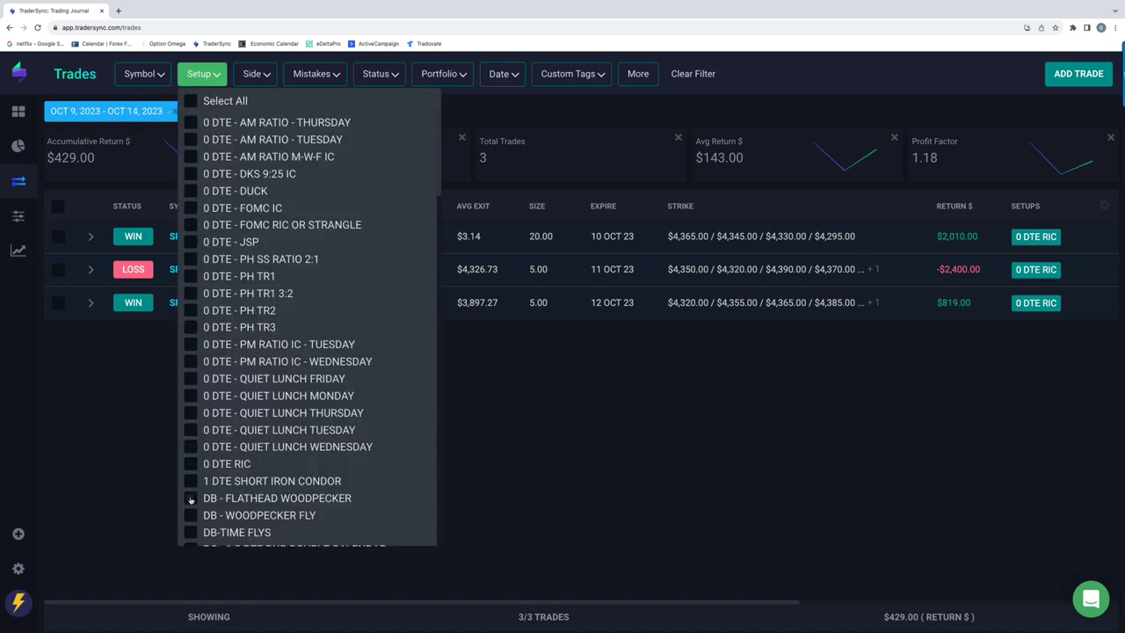
left_click(190, 498)
left_click(190, 515)
left_click(190, 531)
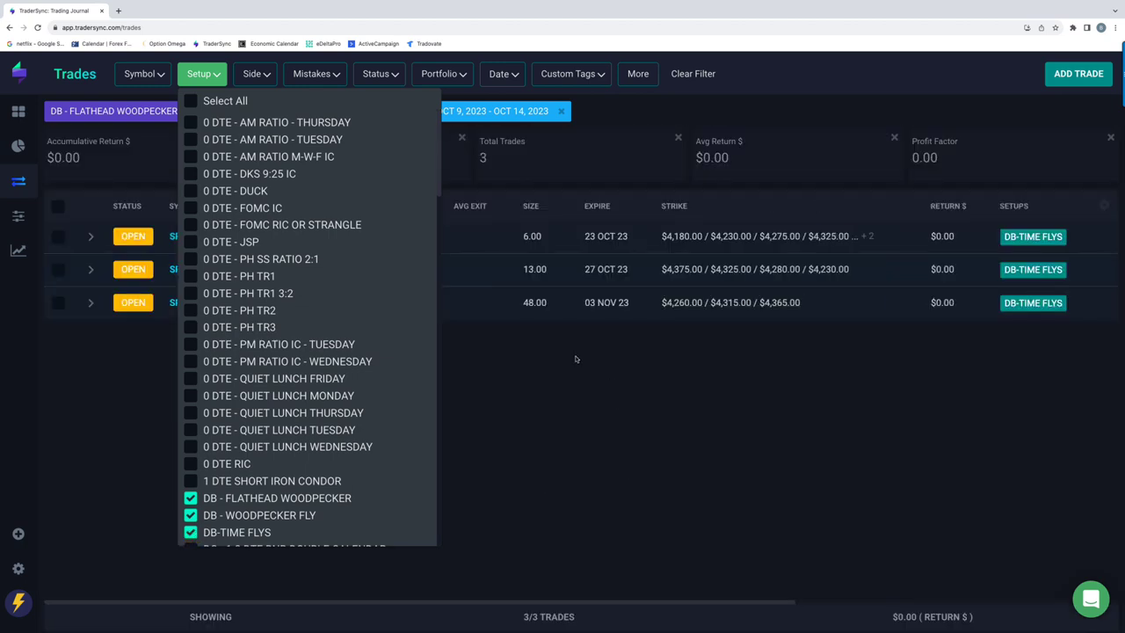
- Remove the two DB woodpecker setups and DB-TIME FLYS from the setup filter
scroll(360, 329, "down", 5)
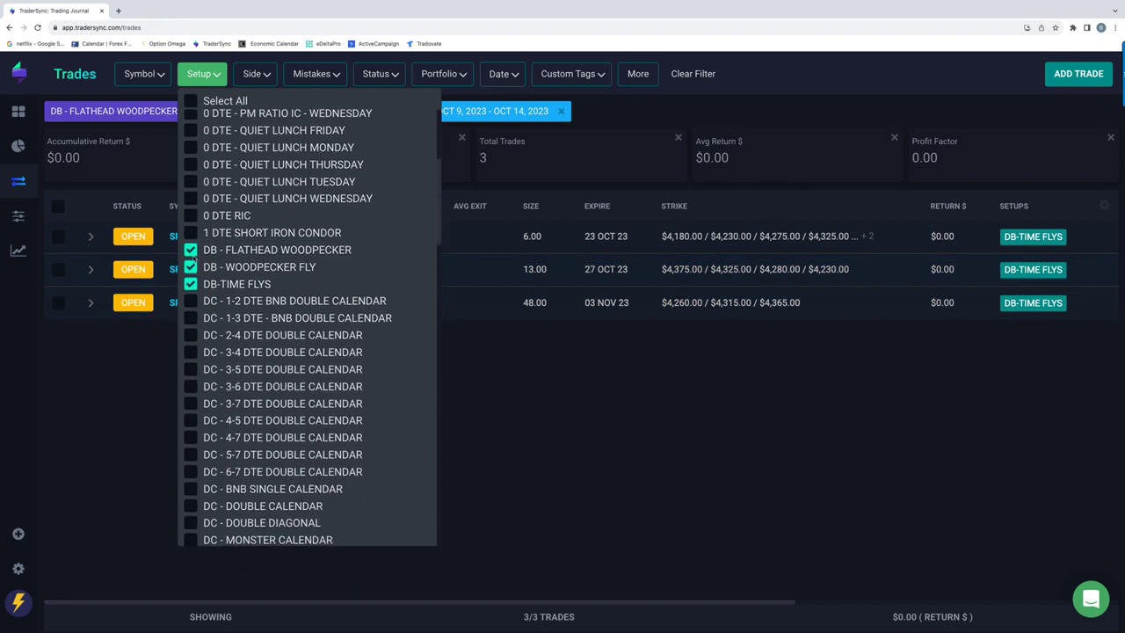
left_click(191, 249)
left_click(191, 266)
left_click(190, 284)
- Filter the trades to all numbered DTE double calendar setups from DC - 1-2 DTE BNB DOUBLE CALENDAR through DC - 6-7 DTE DOUBLE CALENDAR
left_click(190, 301)
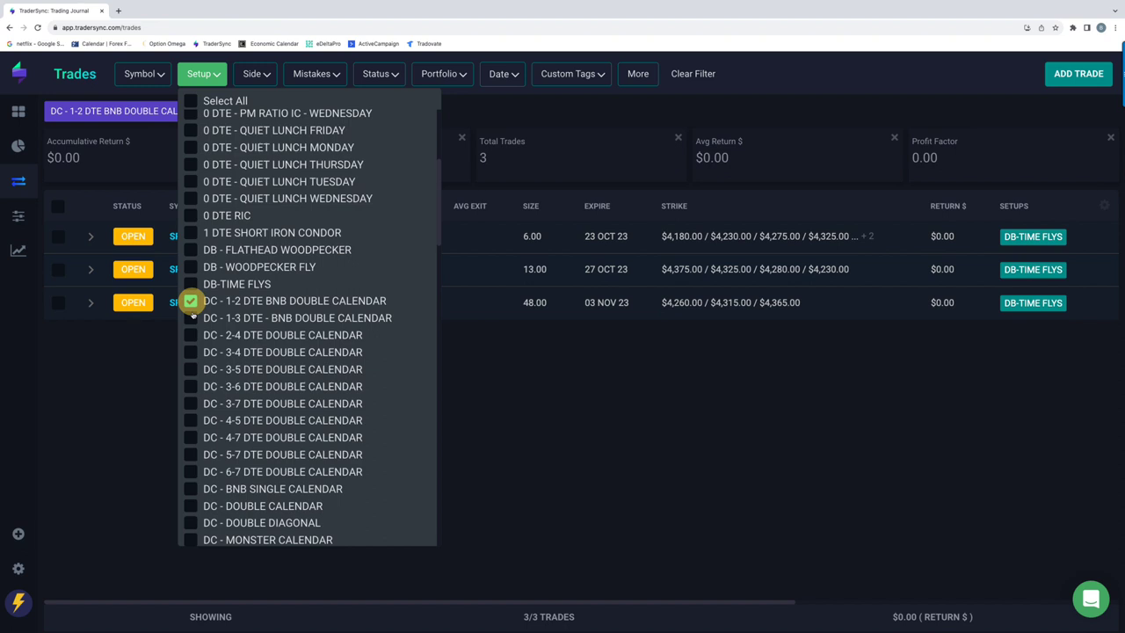
left_click(191, 318)
left_click(190, 335)
left_click(191, 351)
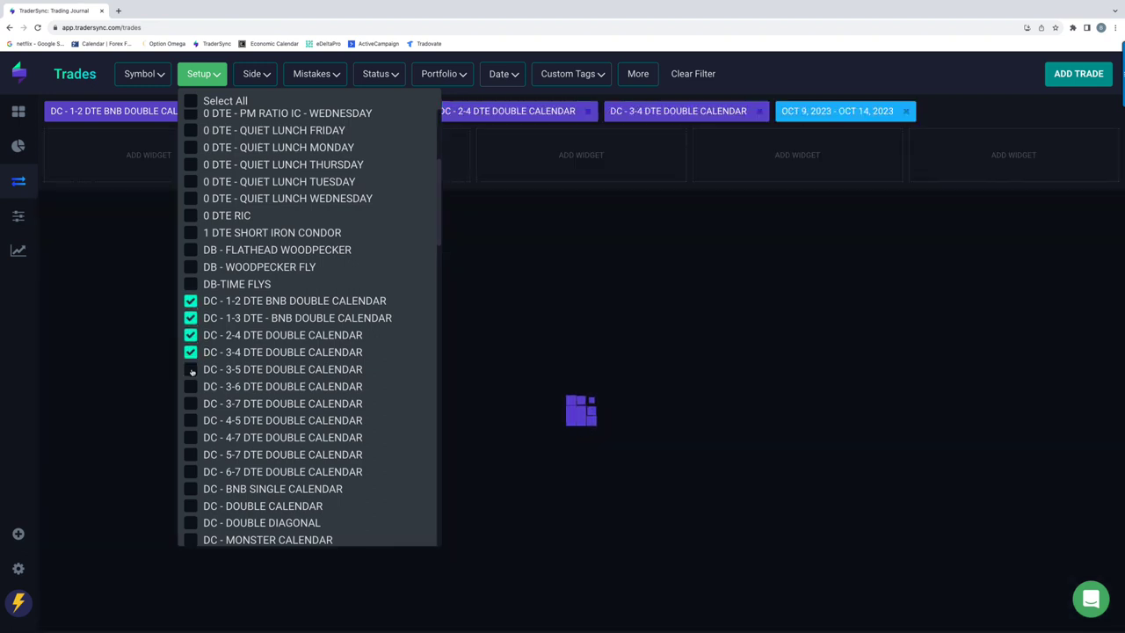
left_click(191, 369)
left_click(191, 386)
left_click(191, 403)
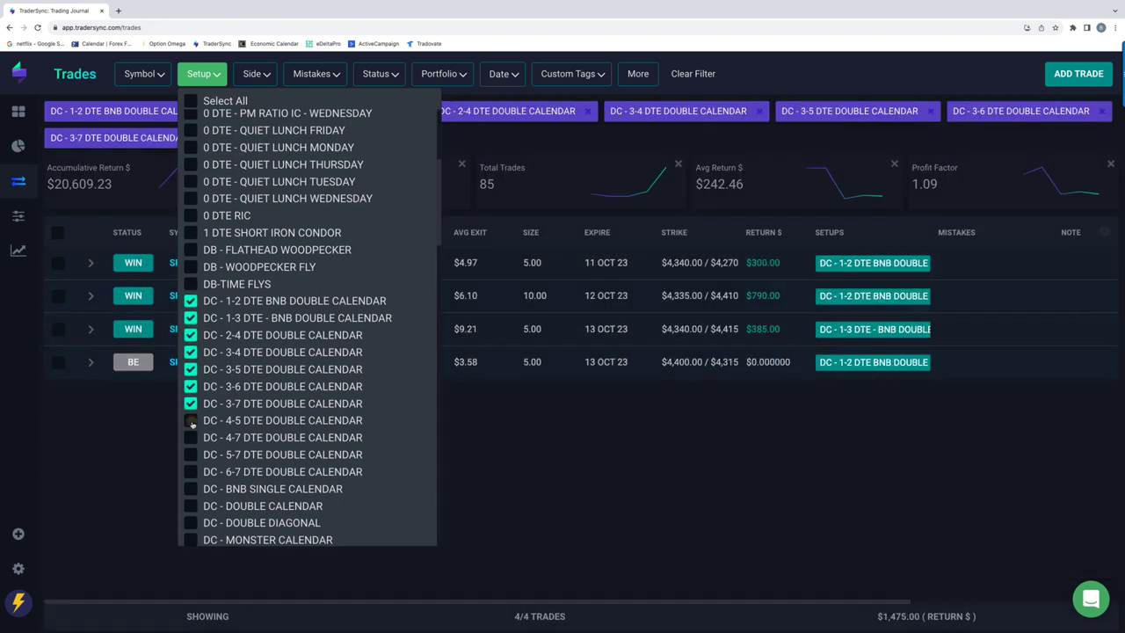
left_click(190, 420)
left_click(191, 437)
left_click(190, 455)
left_click(190, 471)
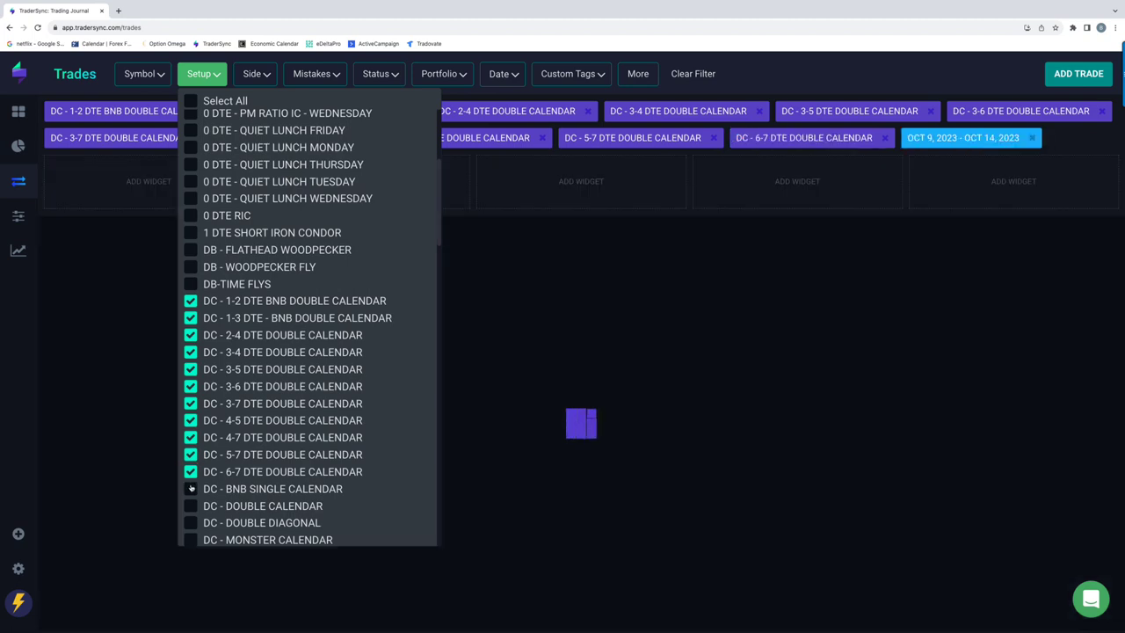
- Add the remaining DC setups, from DC - BNB SINGLE CALENDAR through DC- 2-3 MICHAEL JORDAN DOUBLE CALENDAR, to the filter and review the trades
left_click(190, 489)
left_click(191, 505)
left_click(190, 522)
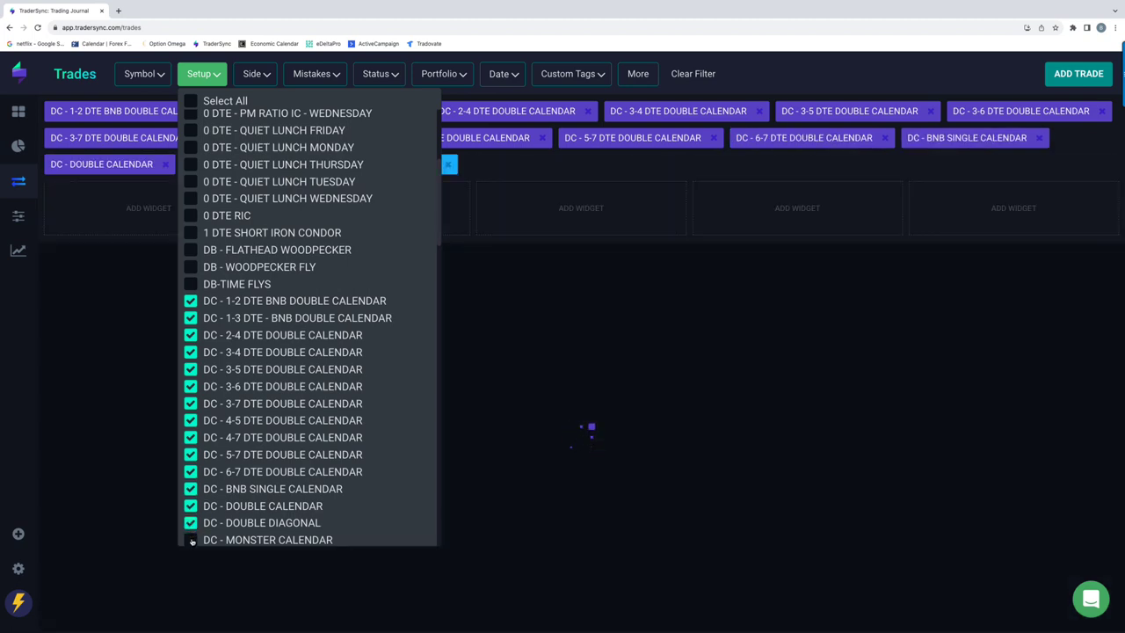
scroll(264, 440, "down", 1)
left_click(190, 495)
scroll(198, 457, "down", 1)
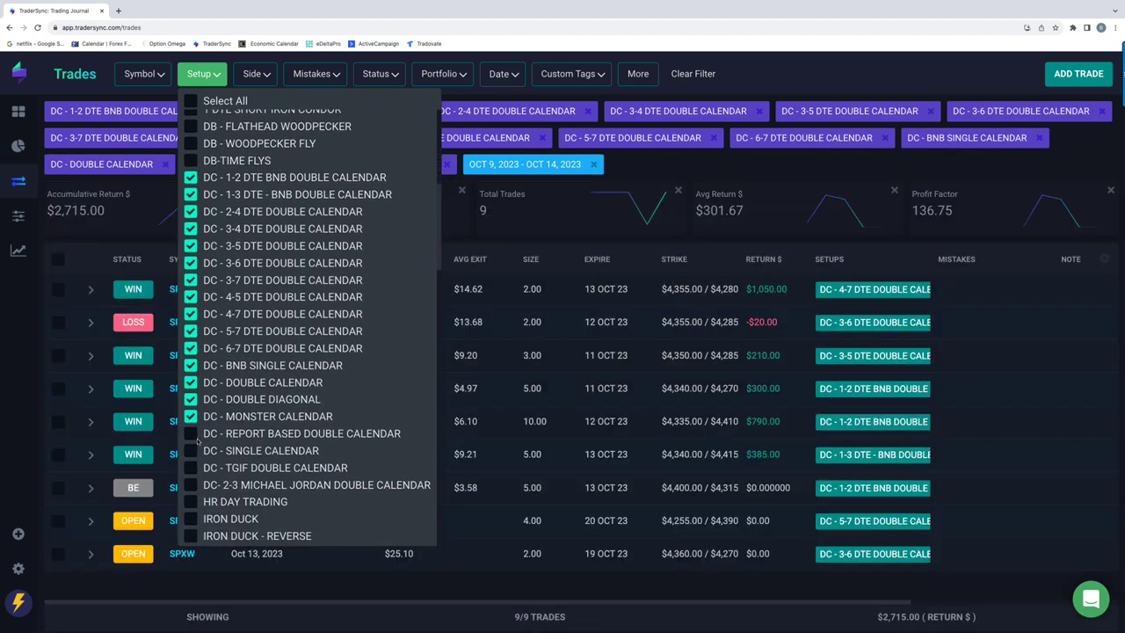
left_click(191, 433)
left_click(191, 450)
left_click(191, 467)
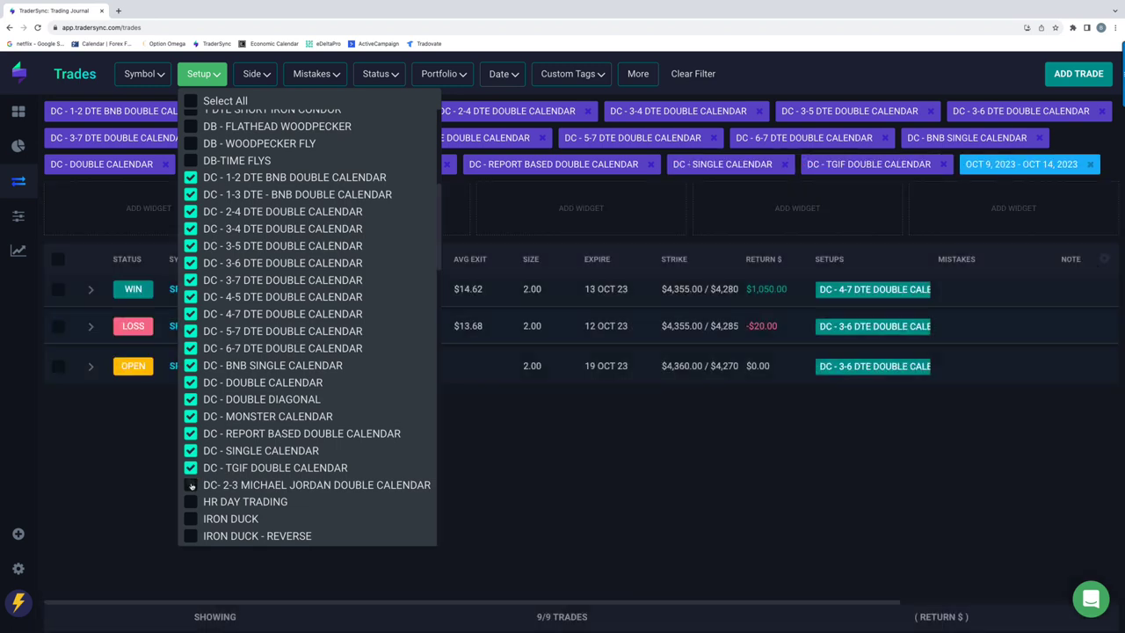
left_click(190, 486)
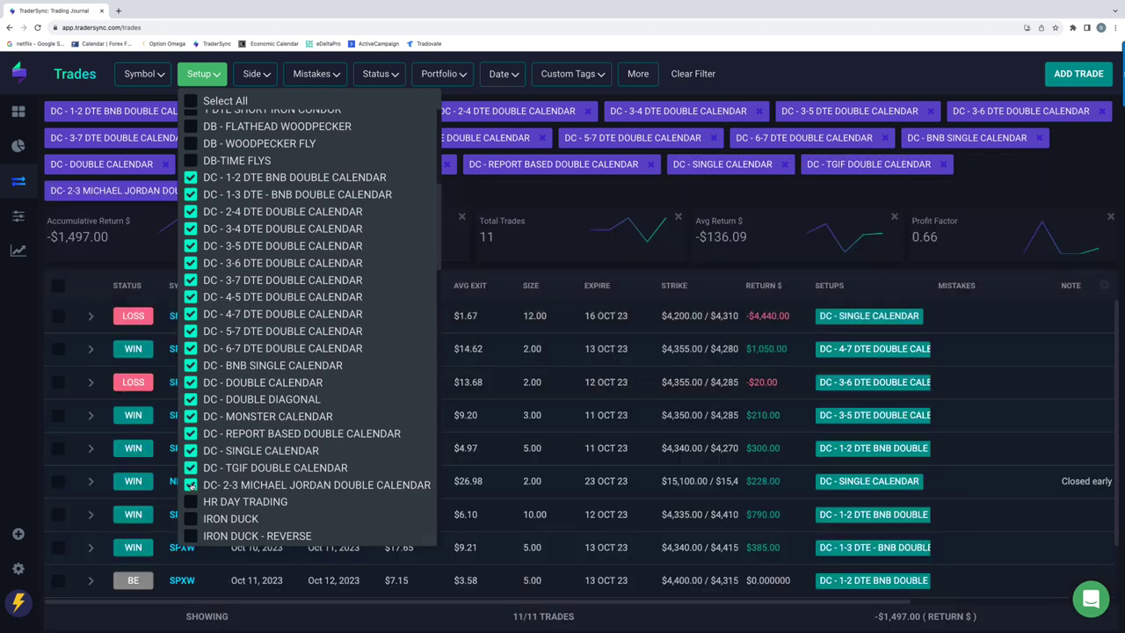
left_click(1019, 187)
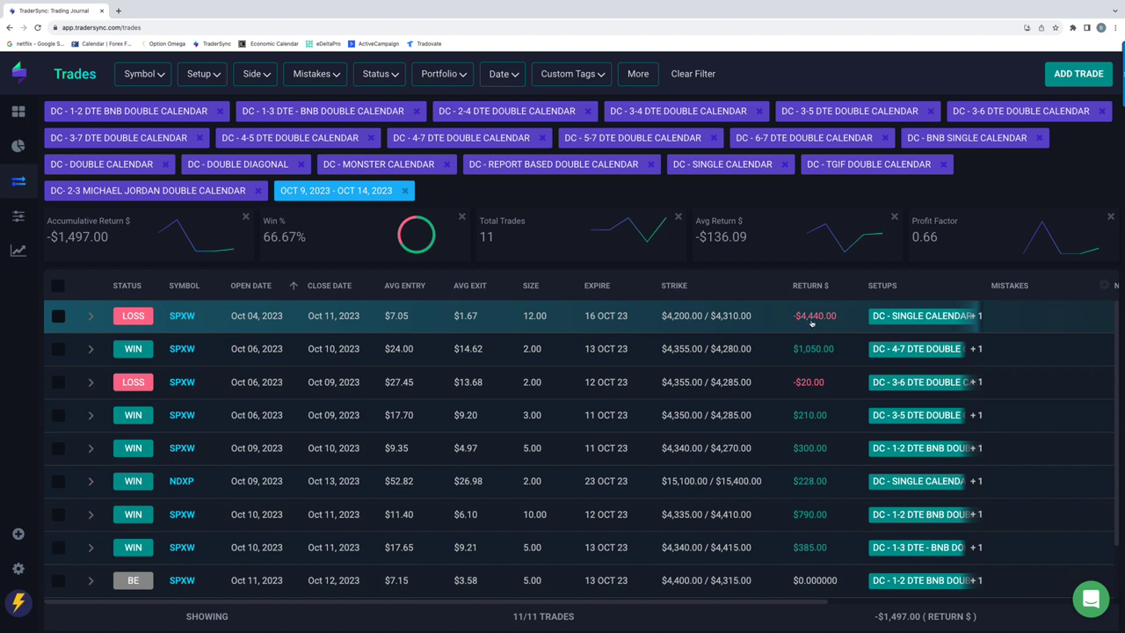
scroll(811, 323, "down", 1)
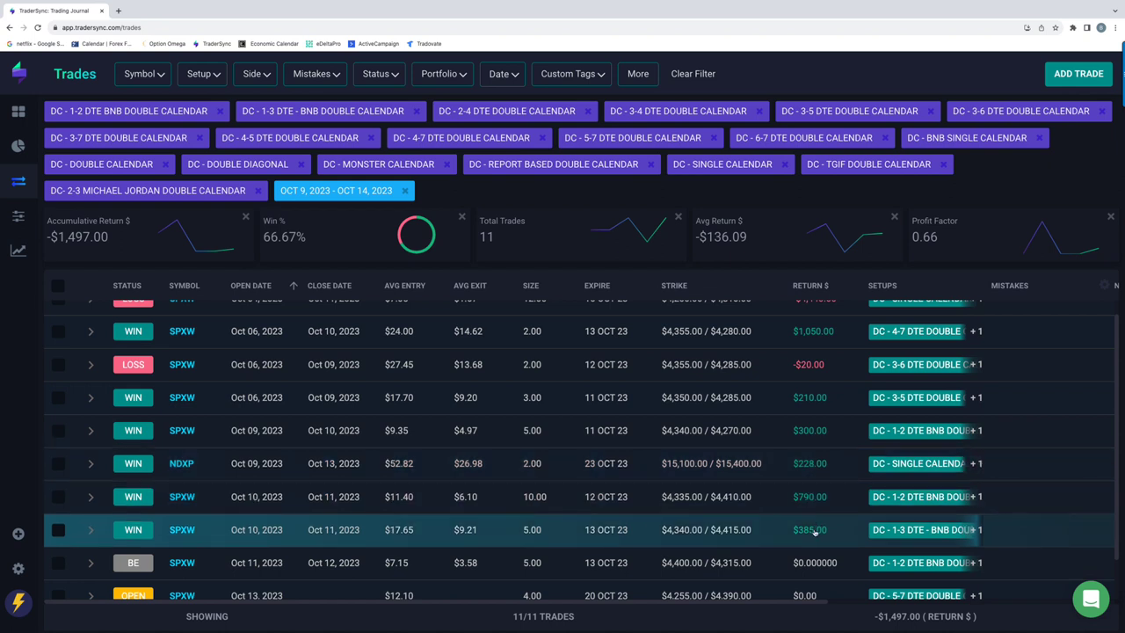
scroll(815, 532, "down", 1)
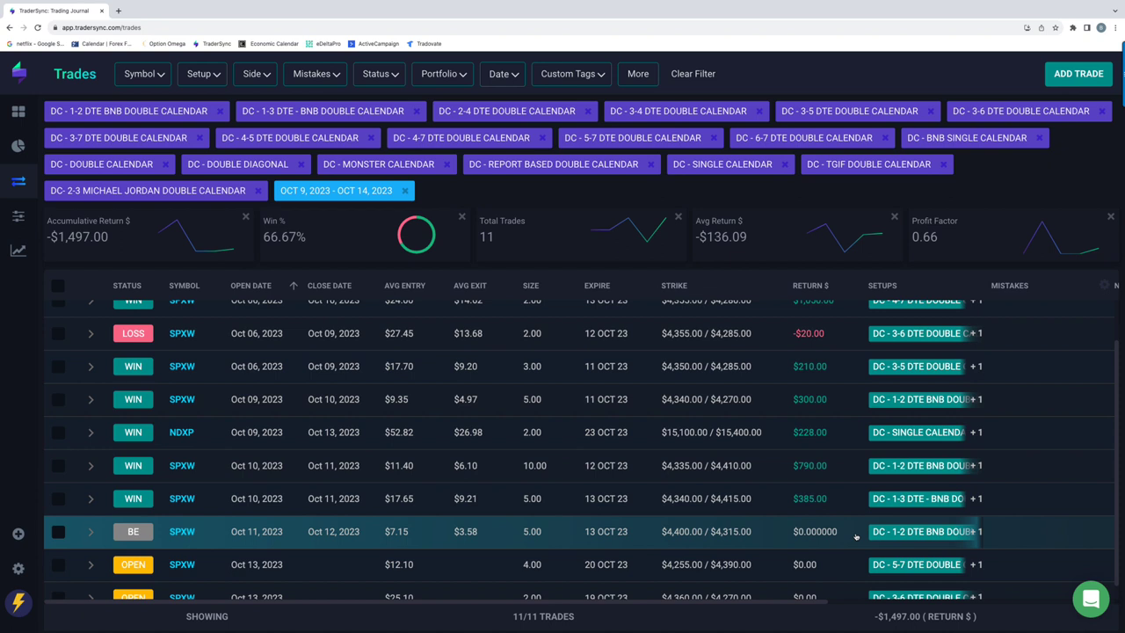
scroll(819, 535, "down", 1)
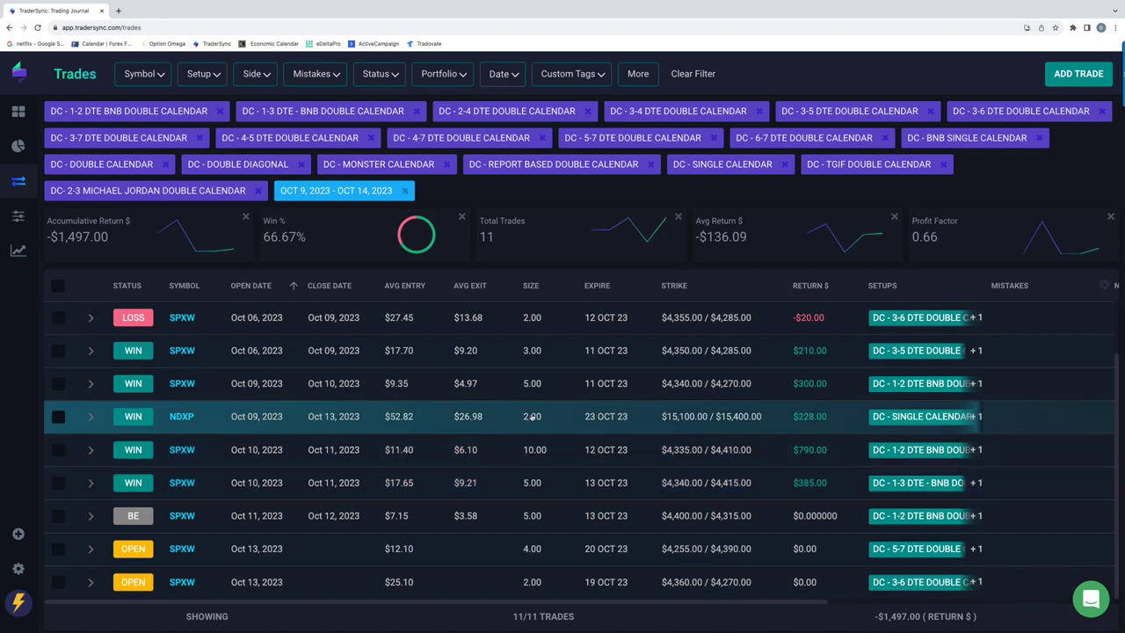
- Clear all DC setups from the setup filter and show only the IRON DUCK trades
left_click(202, 74)
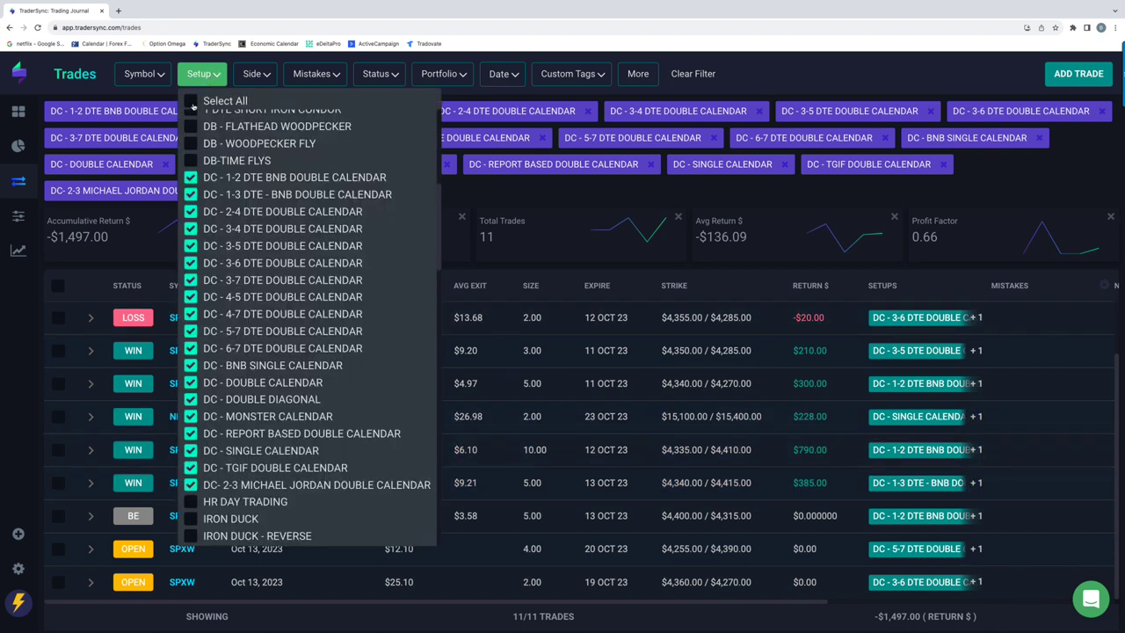
left_click(191, 101)
left_click(191, 101)
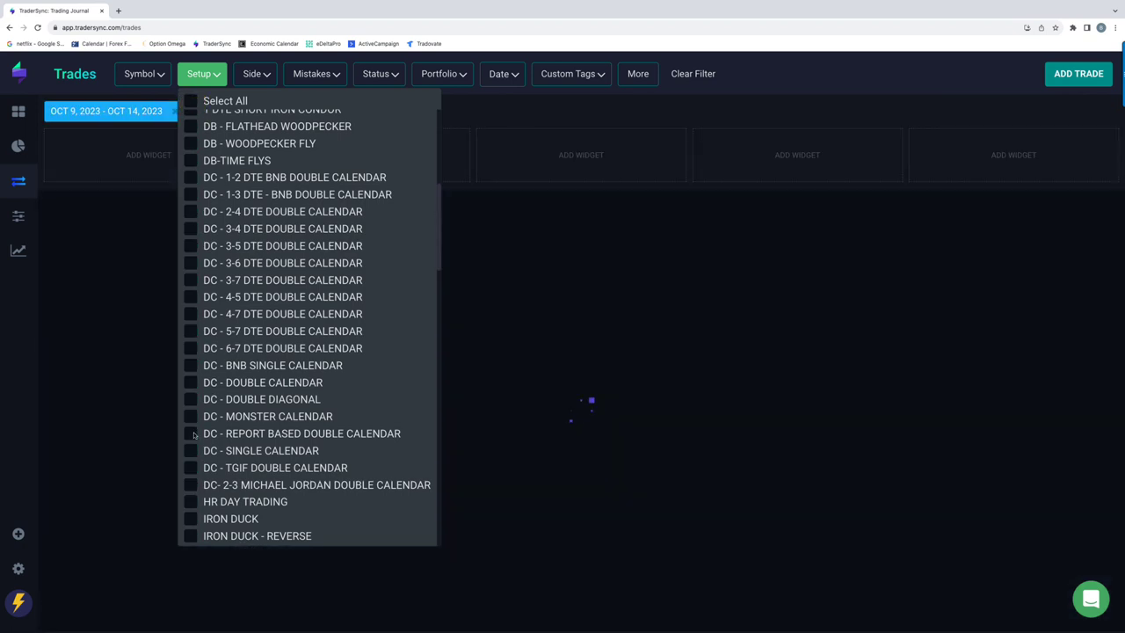
left_click(190, 519)
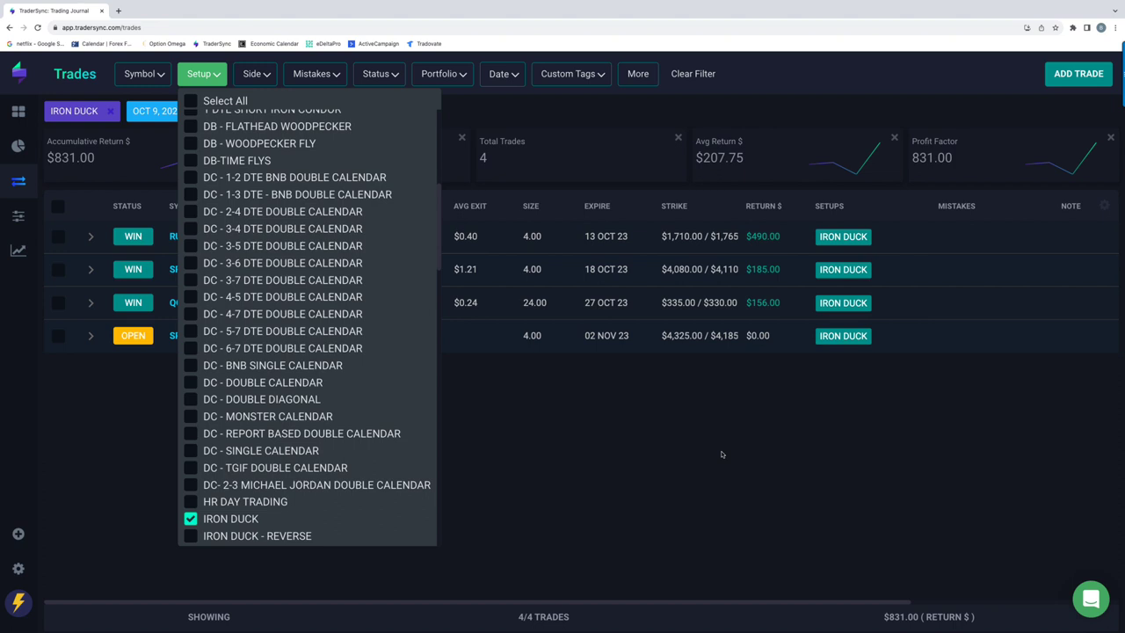
left_click(745, 423)
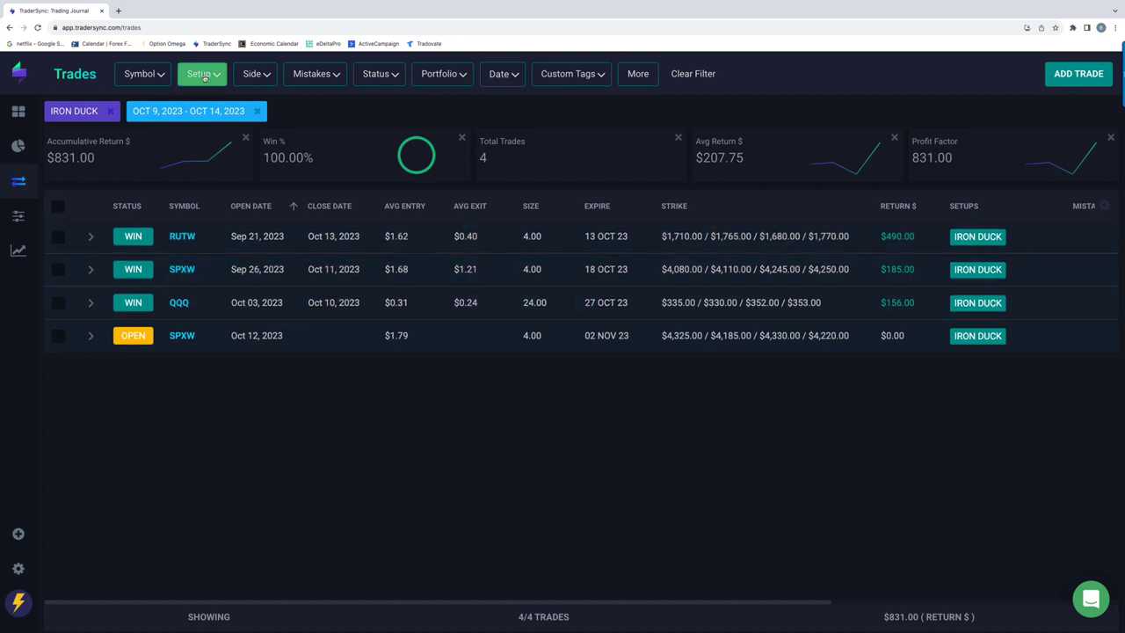
- Replace the IRON DUCK filter with OS - HEDGE HOG, OS - REVERSE HEDGE HOG, OS - SHORT STRANGLE and OS - VOLATILITY CONTRACTION
left_click(207, 77)
scroll(200, 339, "down", 4)
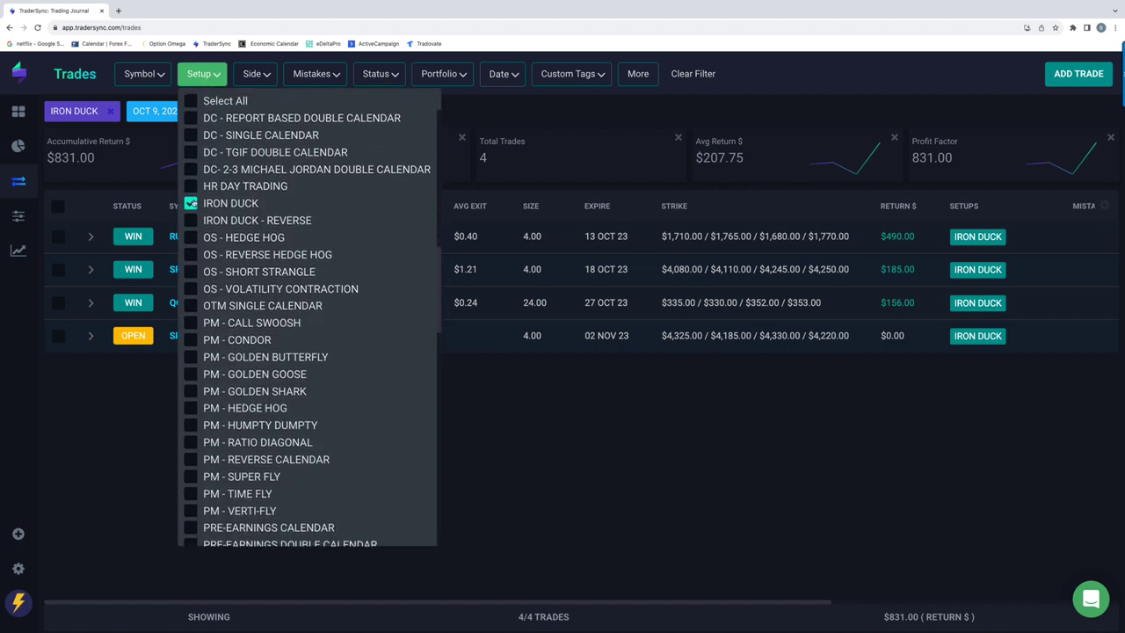
left_click(191, 203)
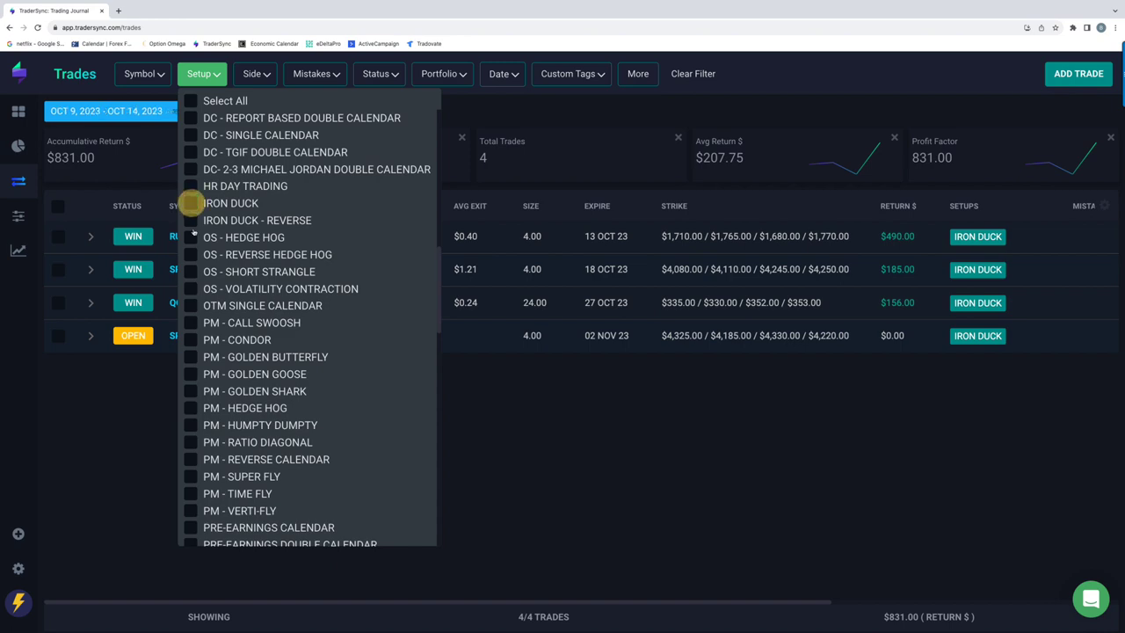
left_click(190, 237)
left_click(191, 255)
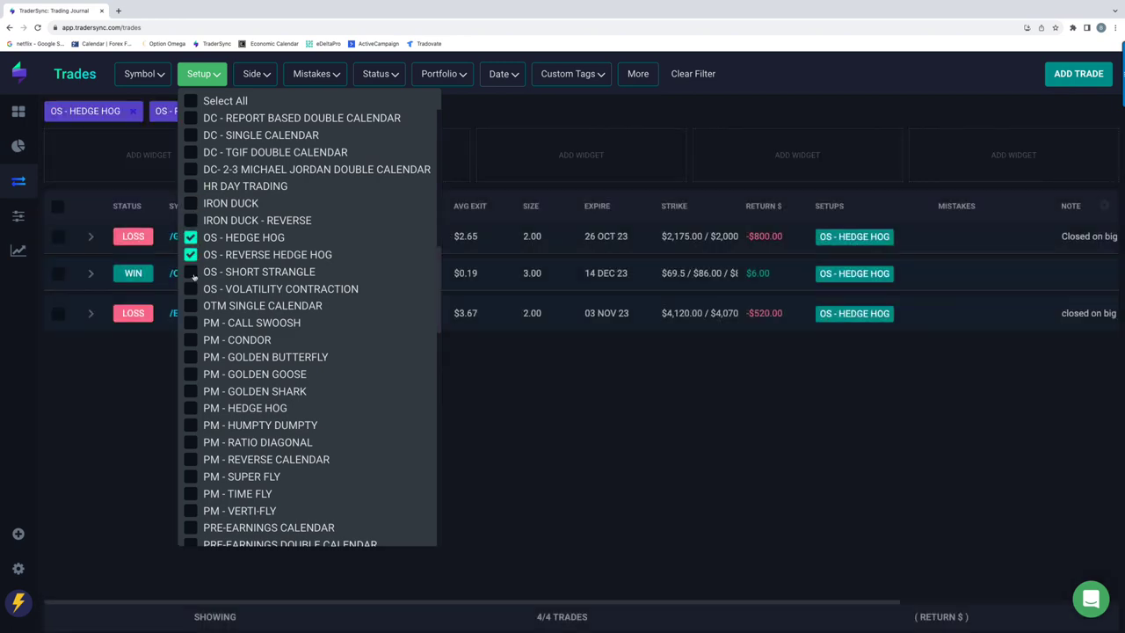
left_click(190, 272)
left_click(191, 288)
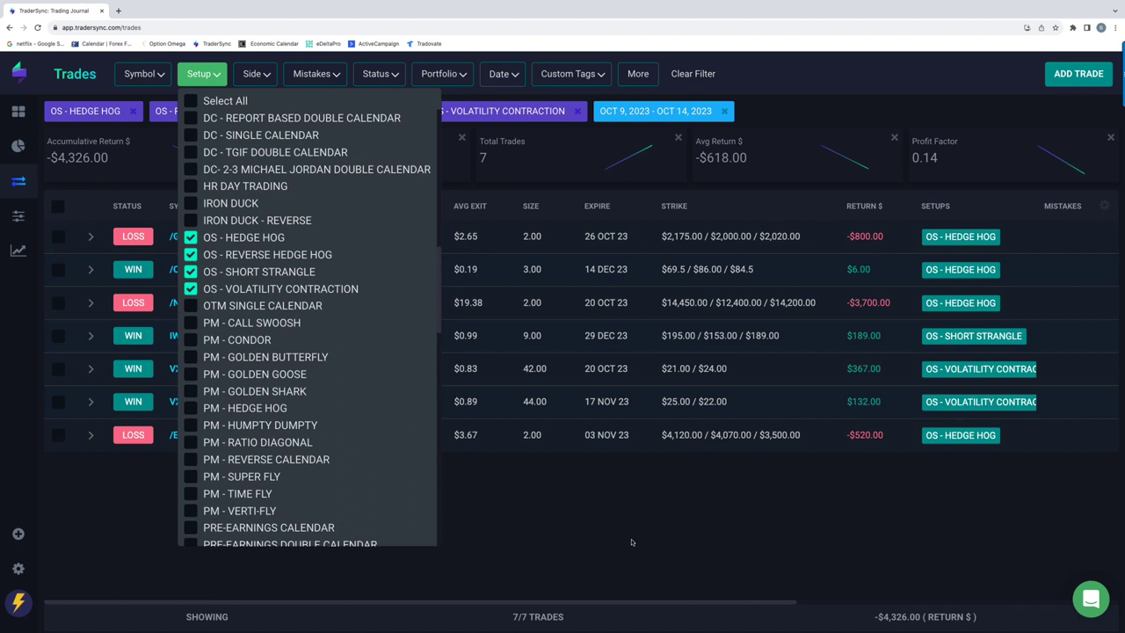
left_click(651, 543)
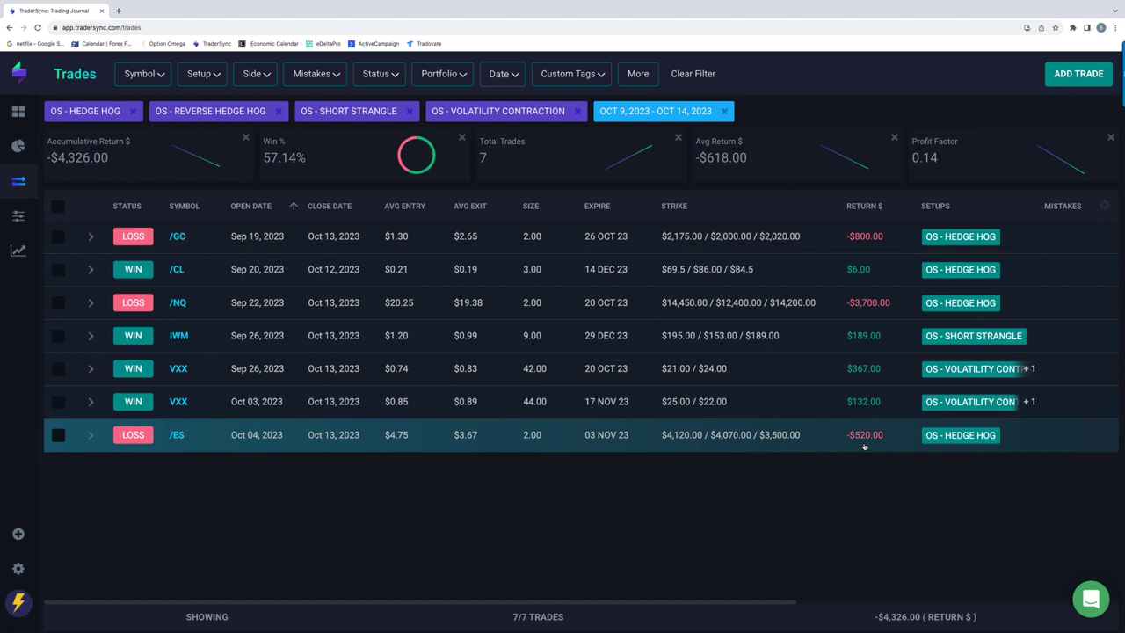
- Remove the four OS setups from the setup filter
left_click(212, 77)
left_click(190, 237)
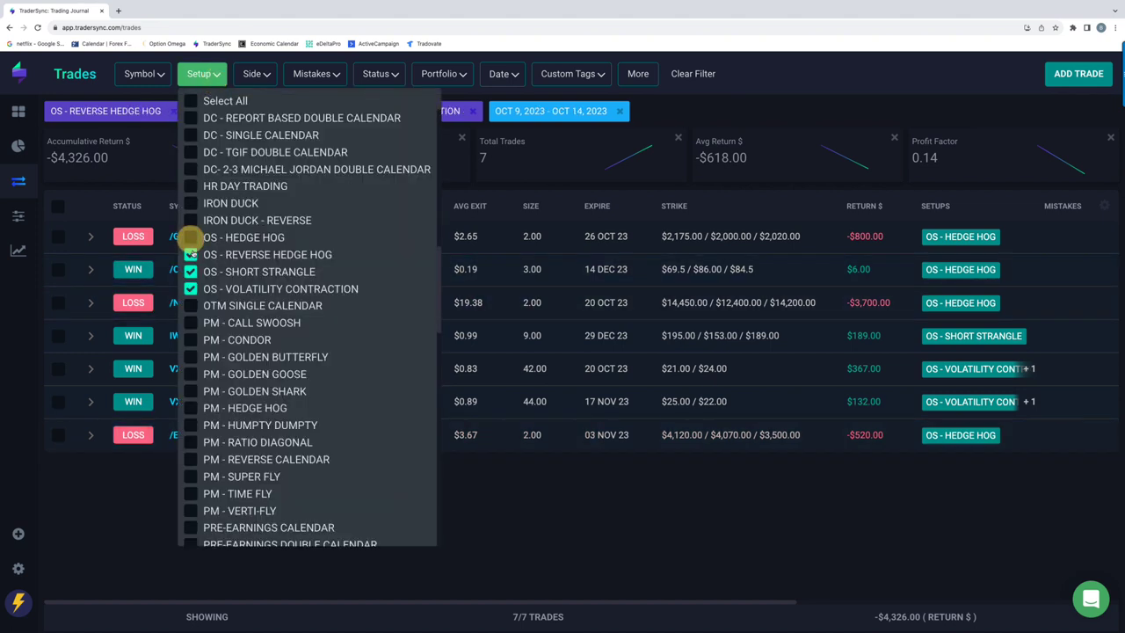
left_click(191, 254)
left_click(191, 272)
left_click(191, 288)
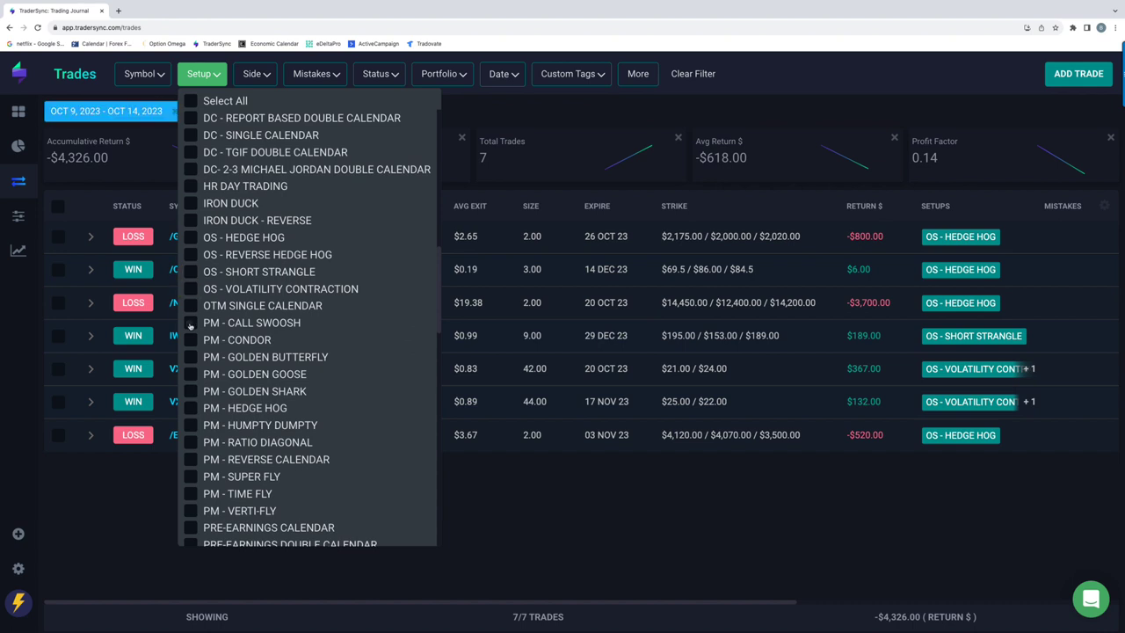
- Filter the trades to the six PM setups from PM - CALL SWOOSH through PM - HEDGE HOG
left_click(191, 323)
left_click(192, 340)
left_click(191, 357)
left_click(191, 374)
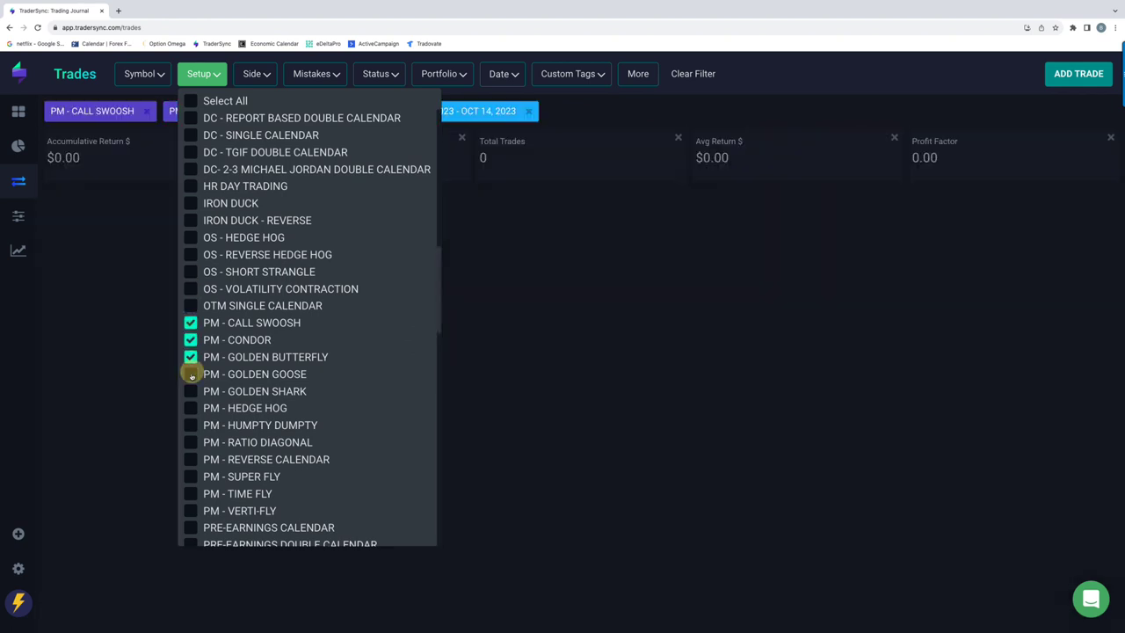
left_click(192, 391)
left_click(191, 408)
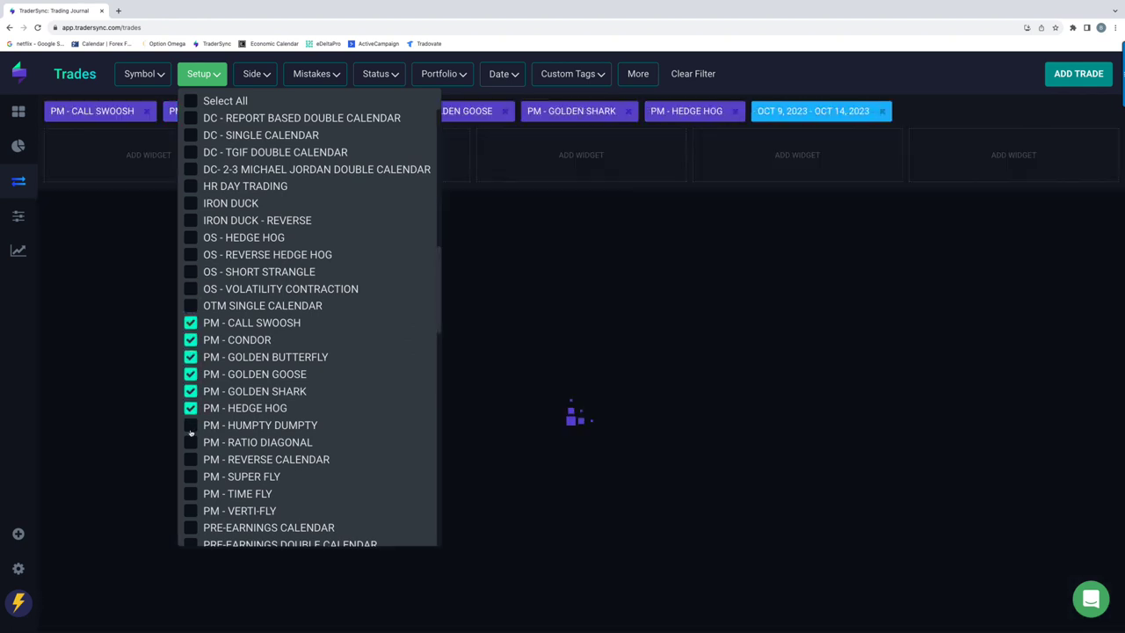
- Add the remaining PM setups, from PM - HUMPTY DUMPTY through PM - VERTI-FLY, to the filter and review the listed trades
left_click(191, 426)
left_click(191, 442)
left_click(191, 458)
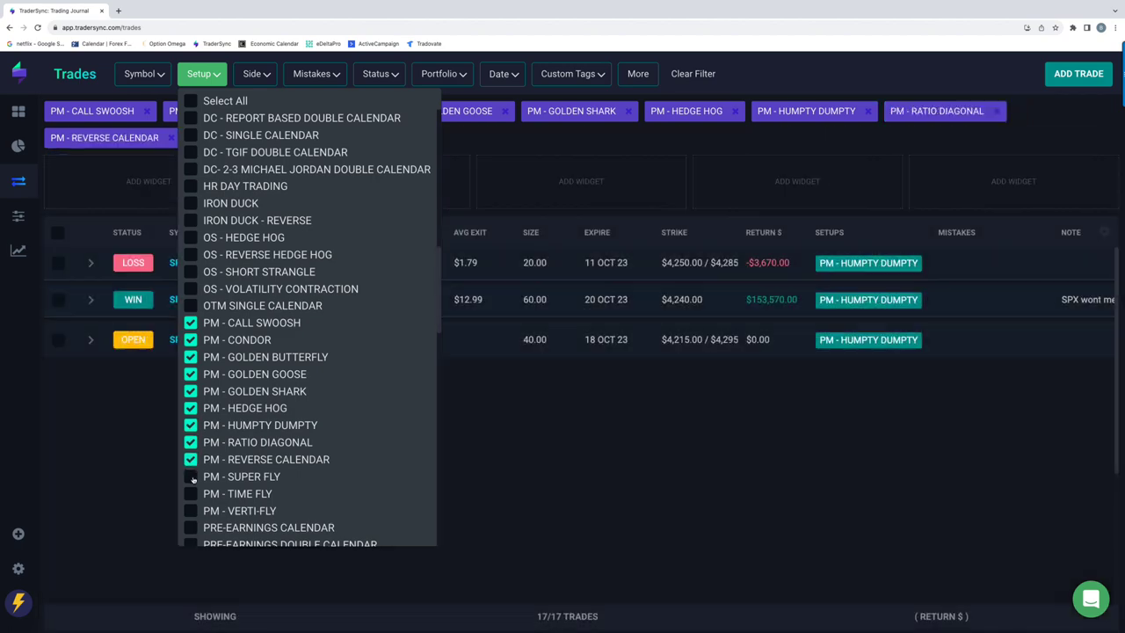
left_click(191, 476)
left_click(190, 494)
left_click(190, 511)
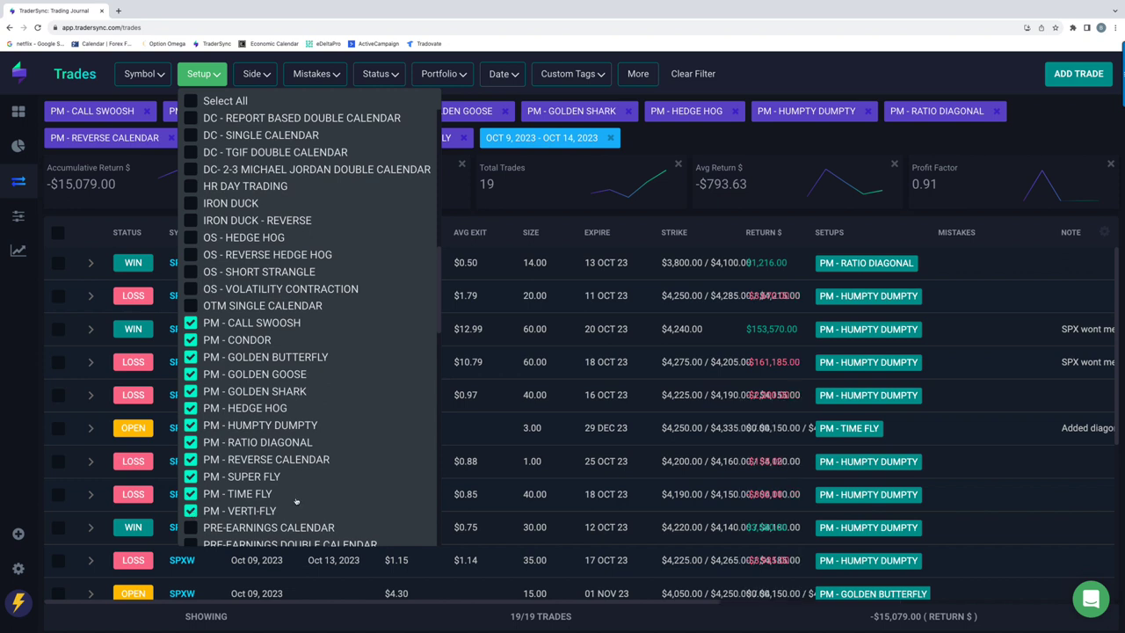
left_click(786, 150)
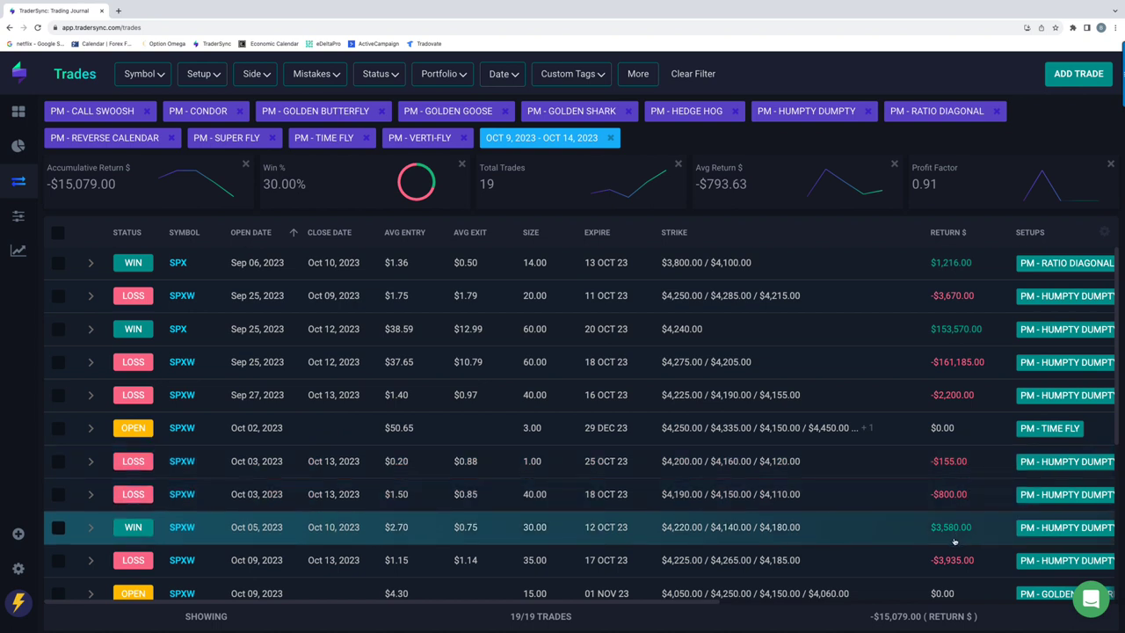
scroll(962, 527, "down", 2)
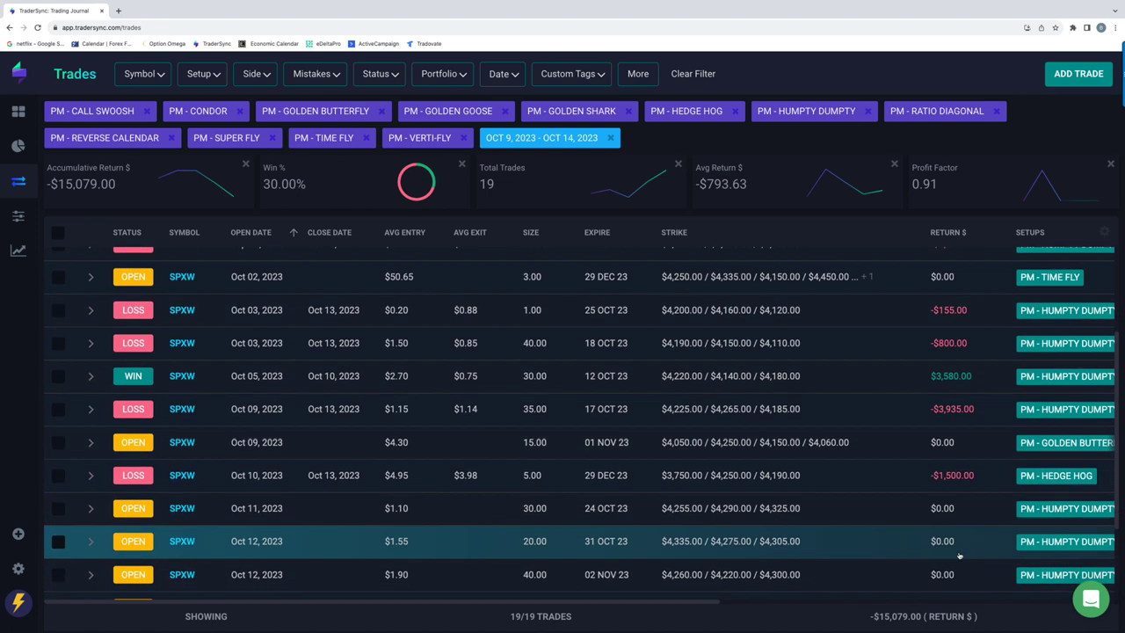
scroll(958, 470, "down", 1)
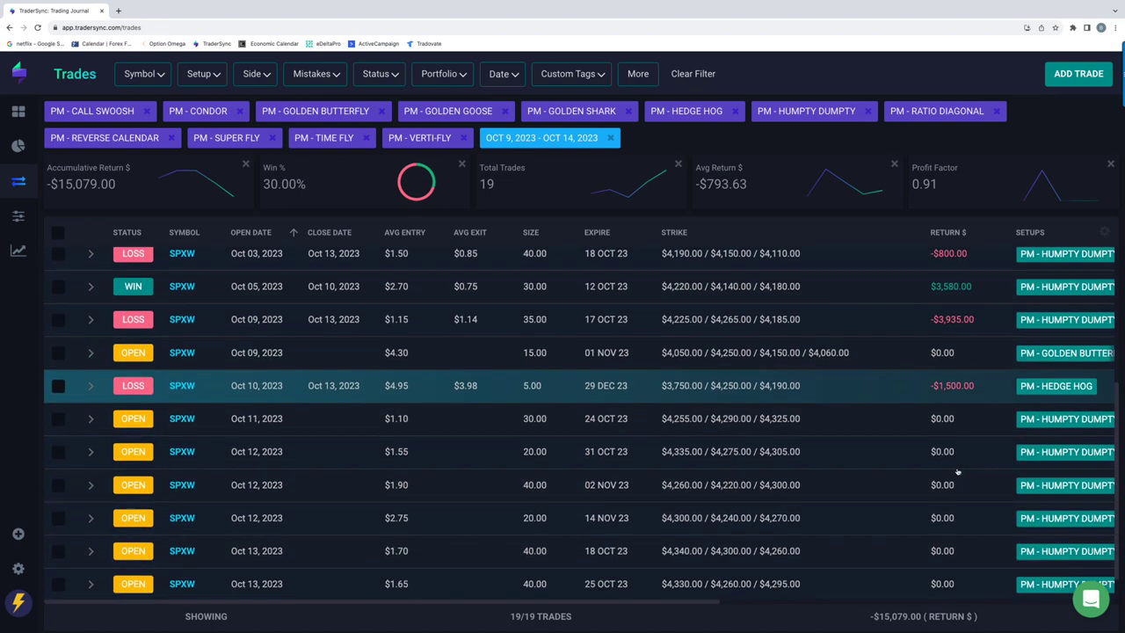
scroll(895, 453, "up", 3)
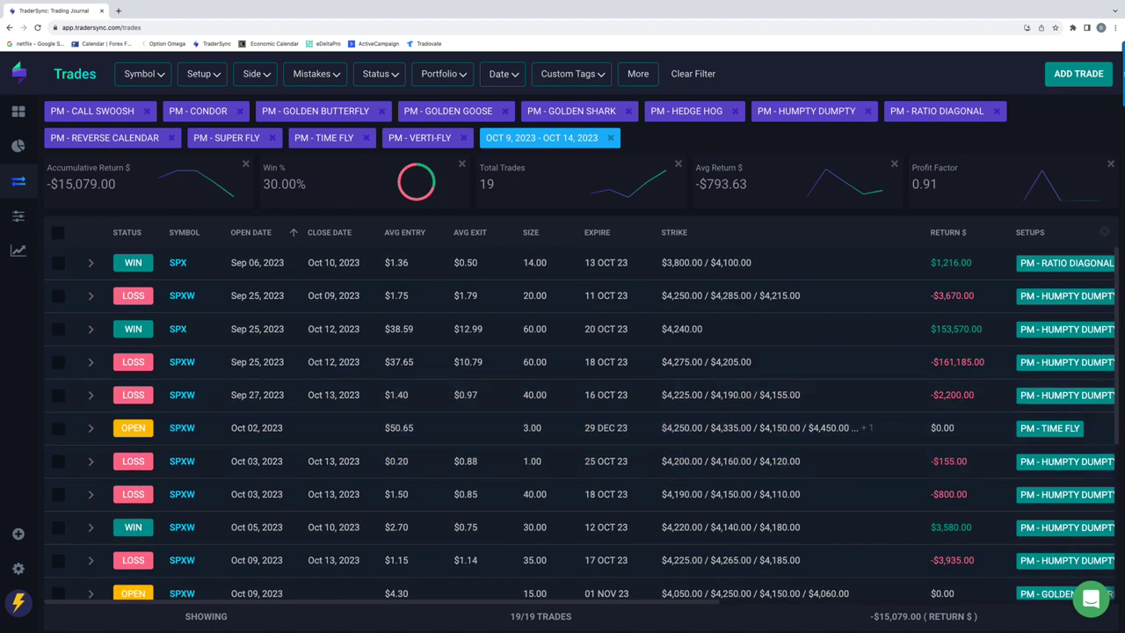
- Switch to thinkorswim and view the daily charts of the /ES futures and the VIX
key("ctrl+Left")
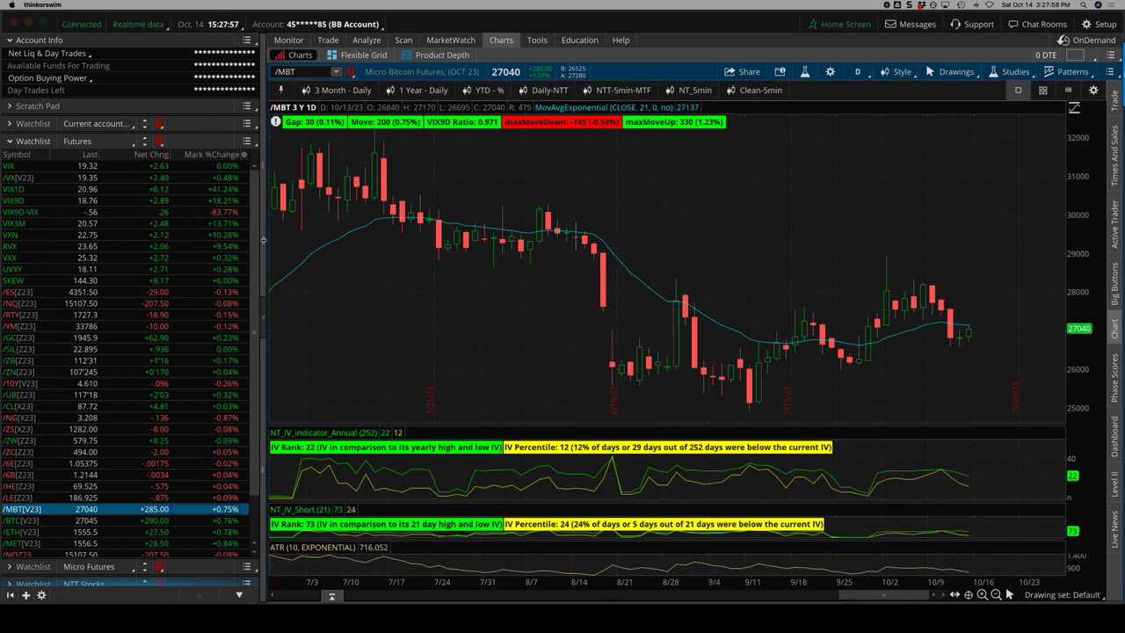
left_click(167, 293)
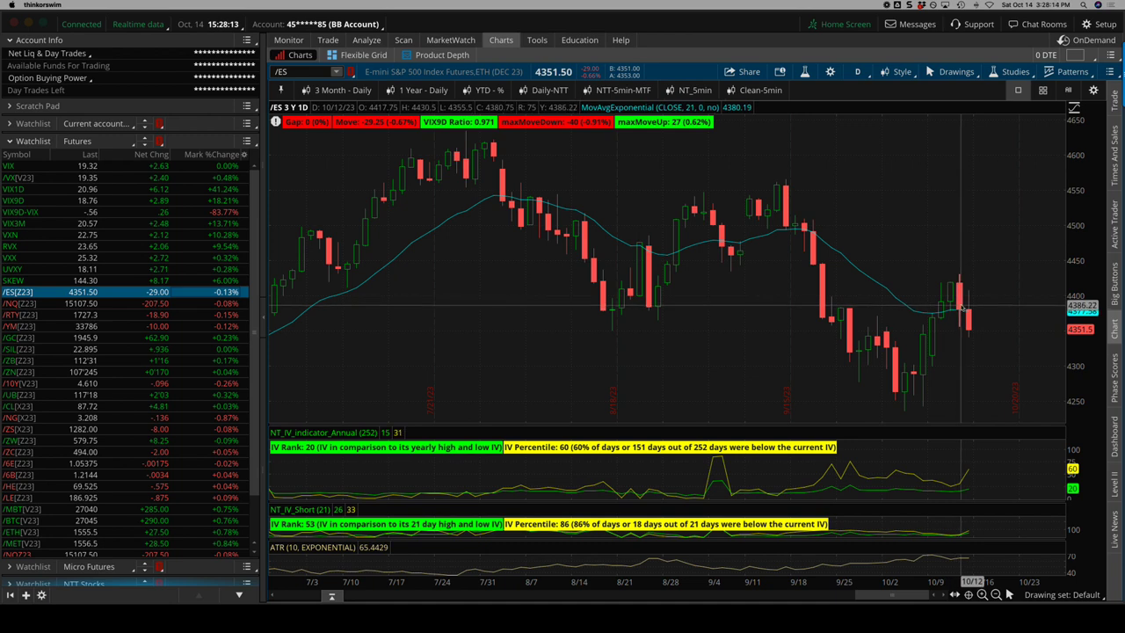
left_click(208, 167)
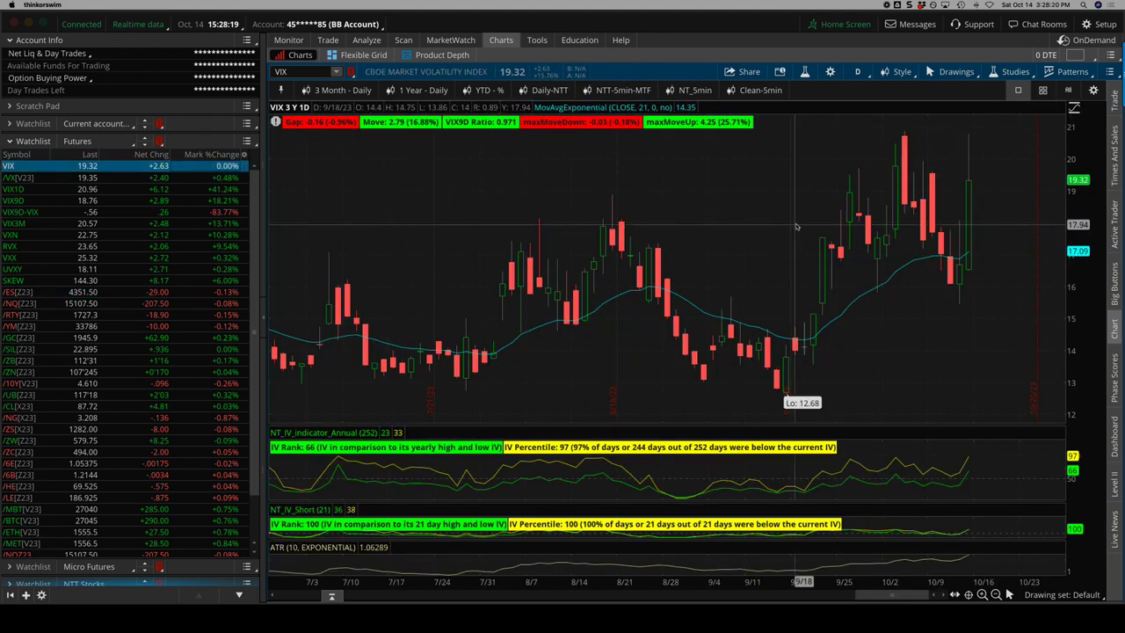